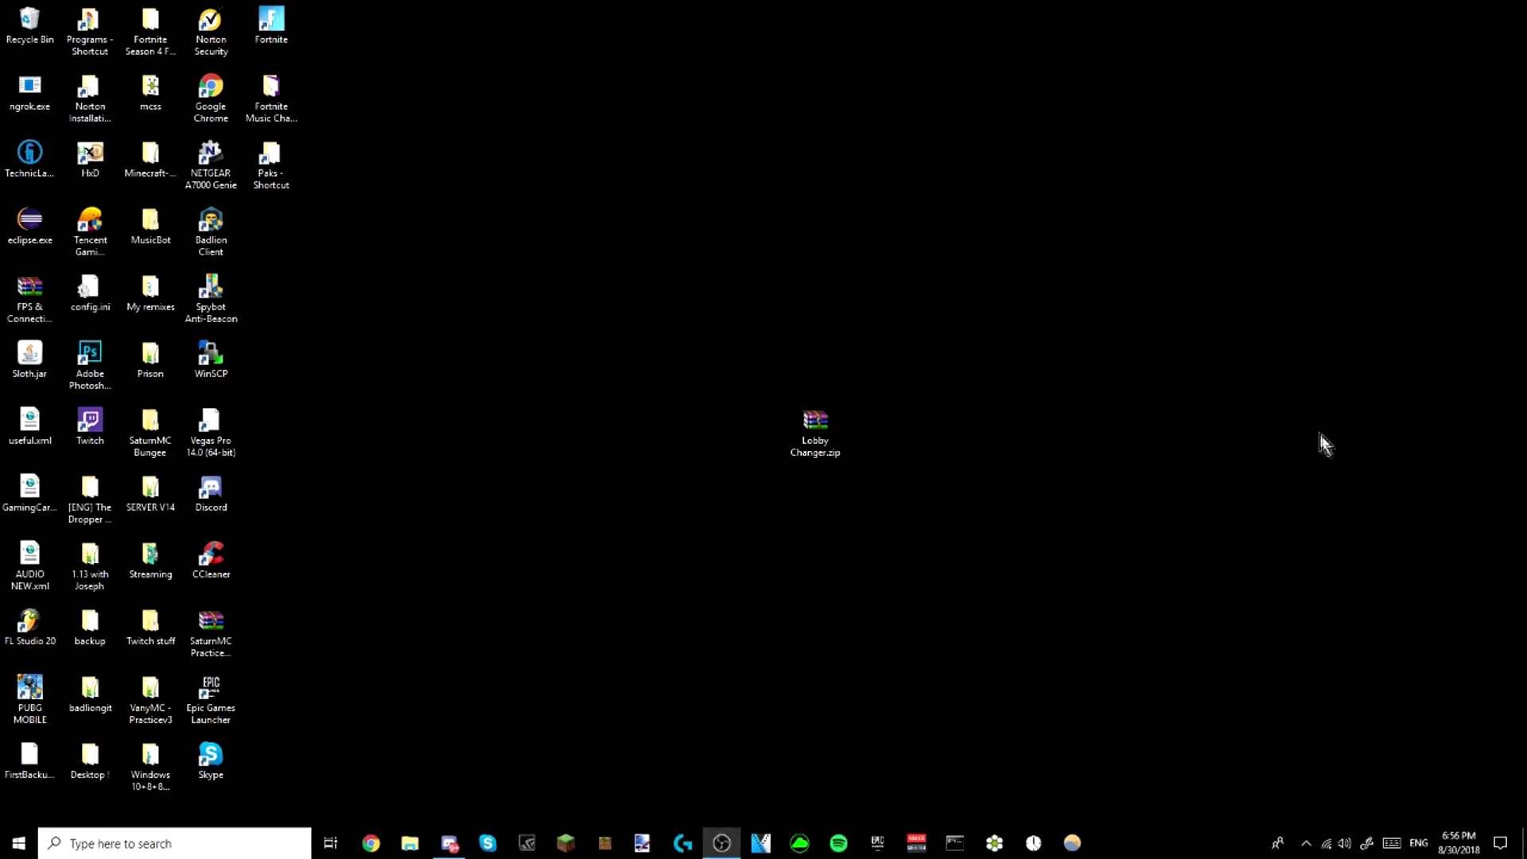
drag(1002, 340, 695, 496)
click(676, 563)
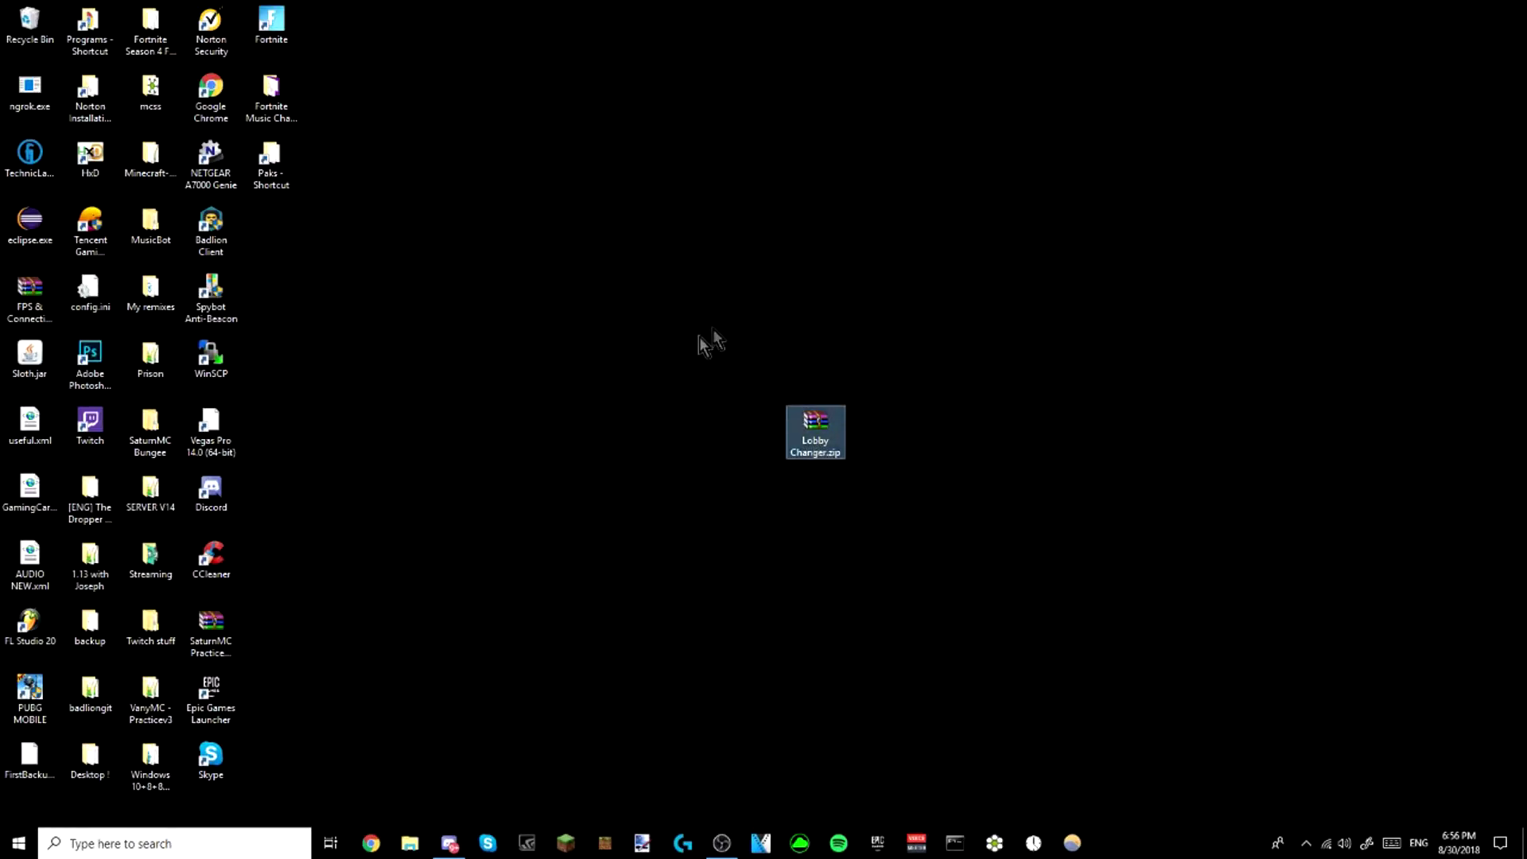
drag(665, 255, 1002, 573)
drag(878, 514, 700, 433)
drag(904, 480, 819, 434)
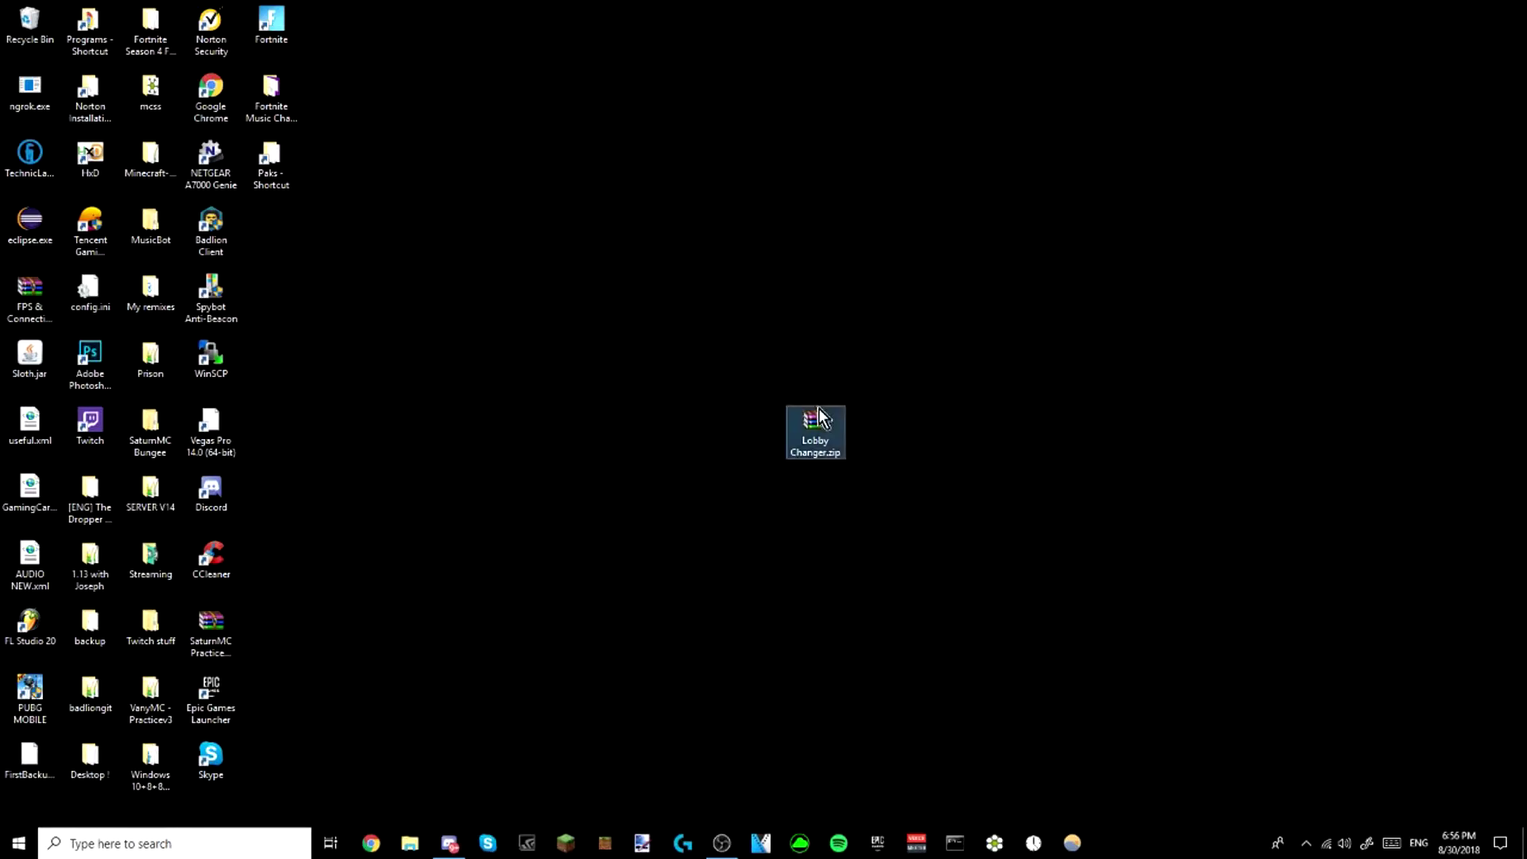
Open the Lobby Changer.zip archive from the desktop, move its window aside and select all of its files
double_click(815, 421)
drag(1326, 802, 1509, 324)
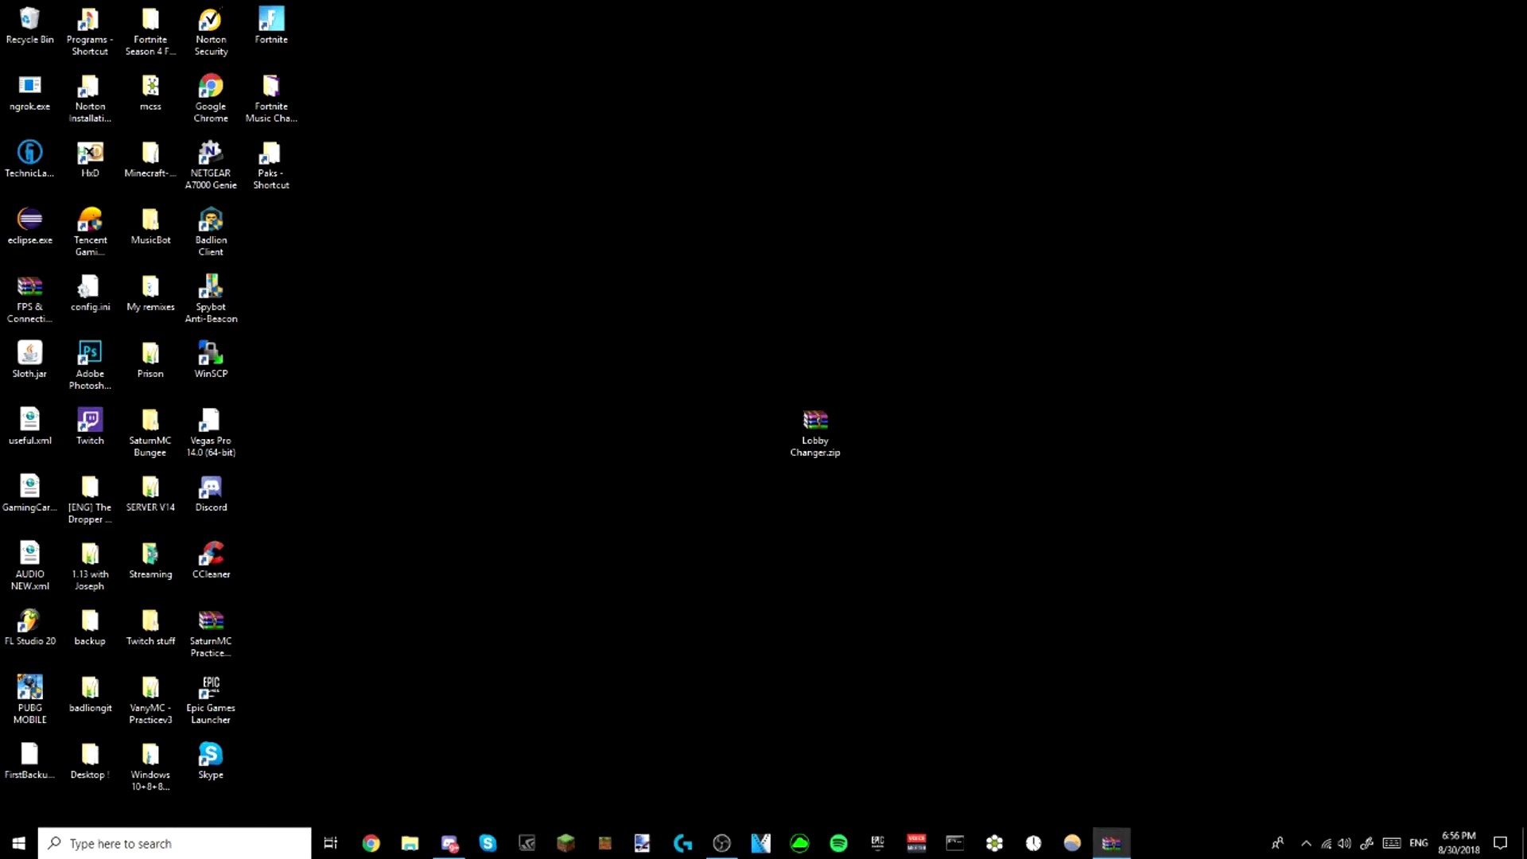
drag(960, 160, 898, 141)
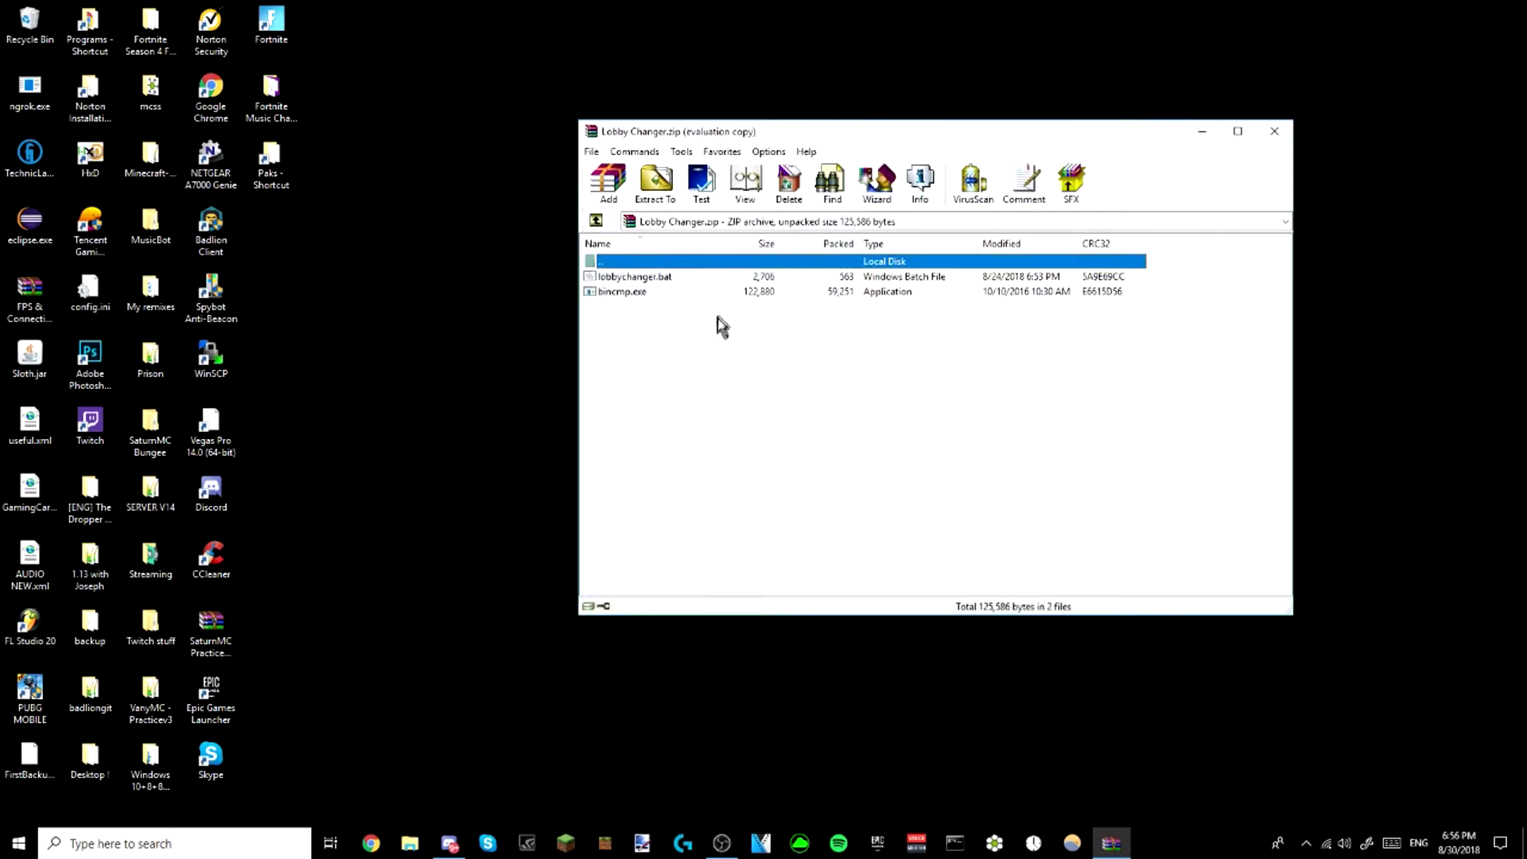
drag(722, 326, 692, 239)
click(688, 300)
drag(688, 342, 682, 287)
click(678, 283)
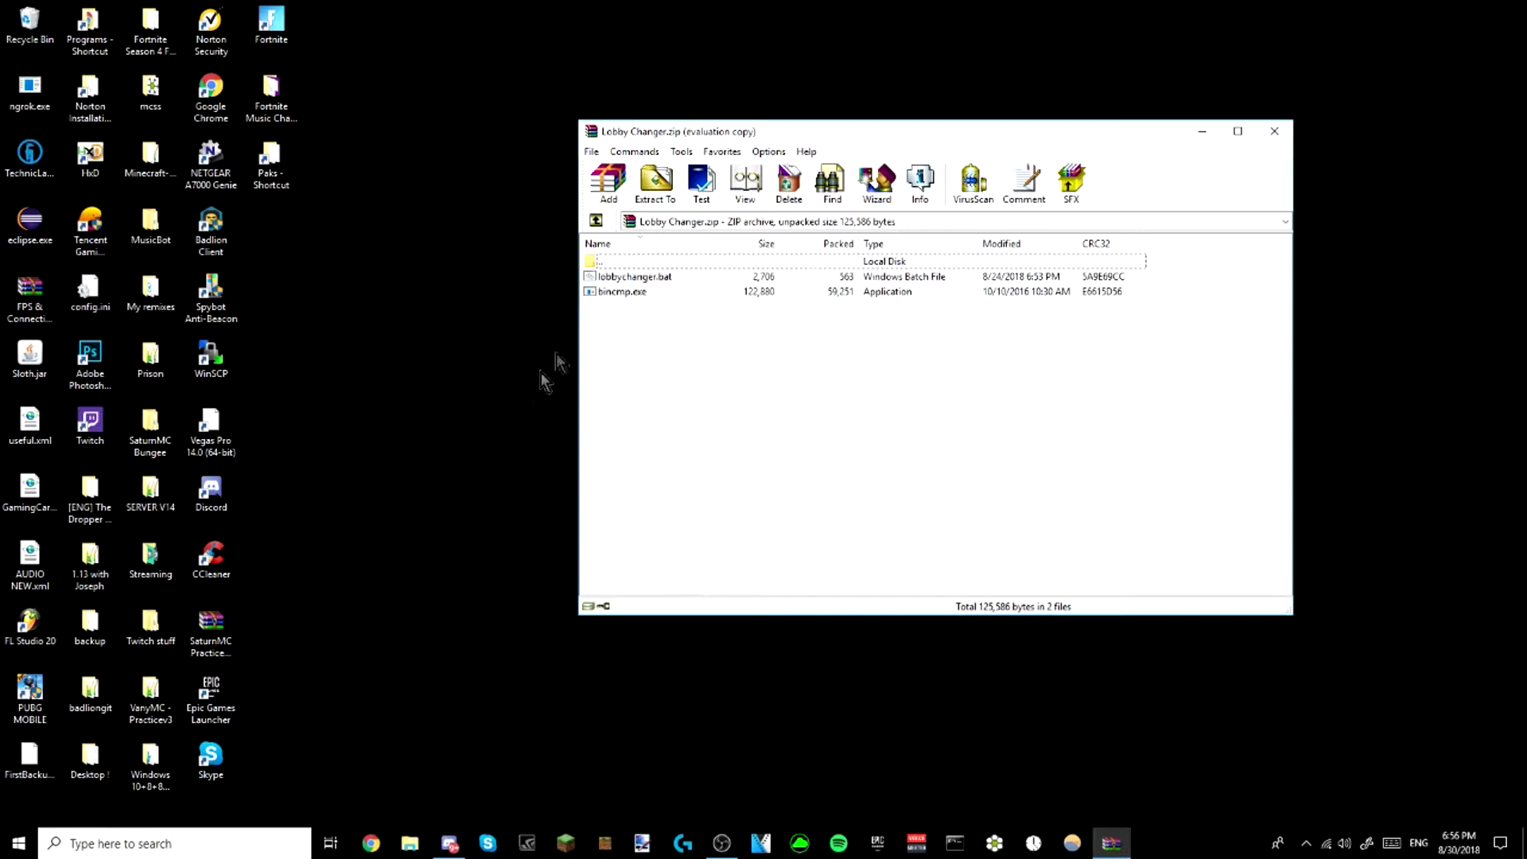
drag(854, 132, 1083, 117)
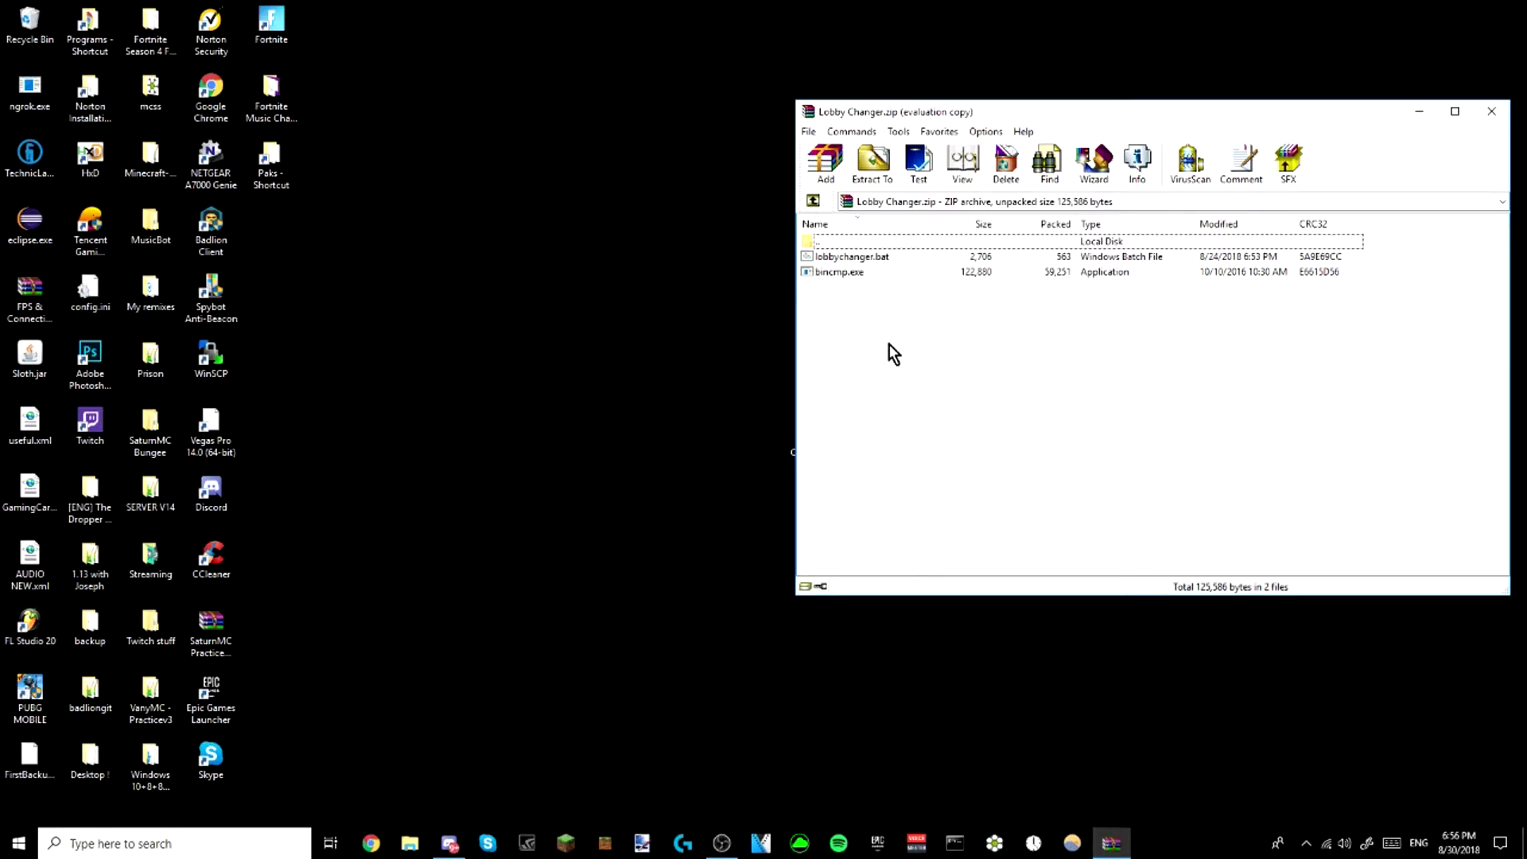
key(ctrl+a)
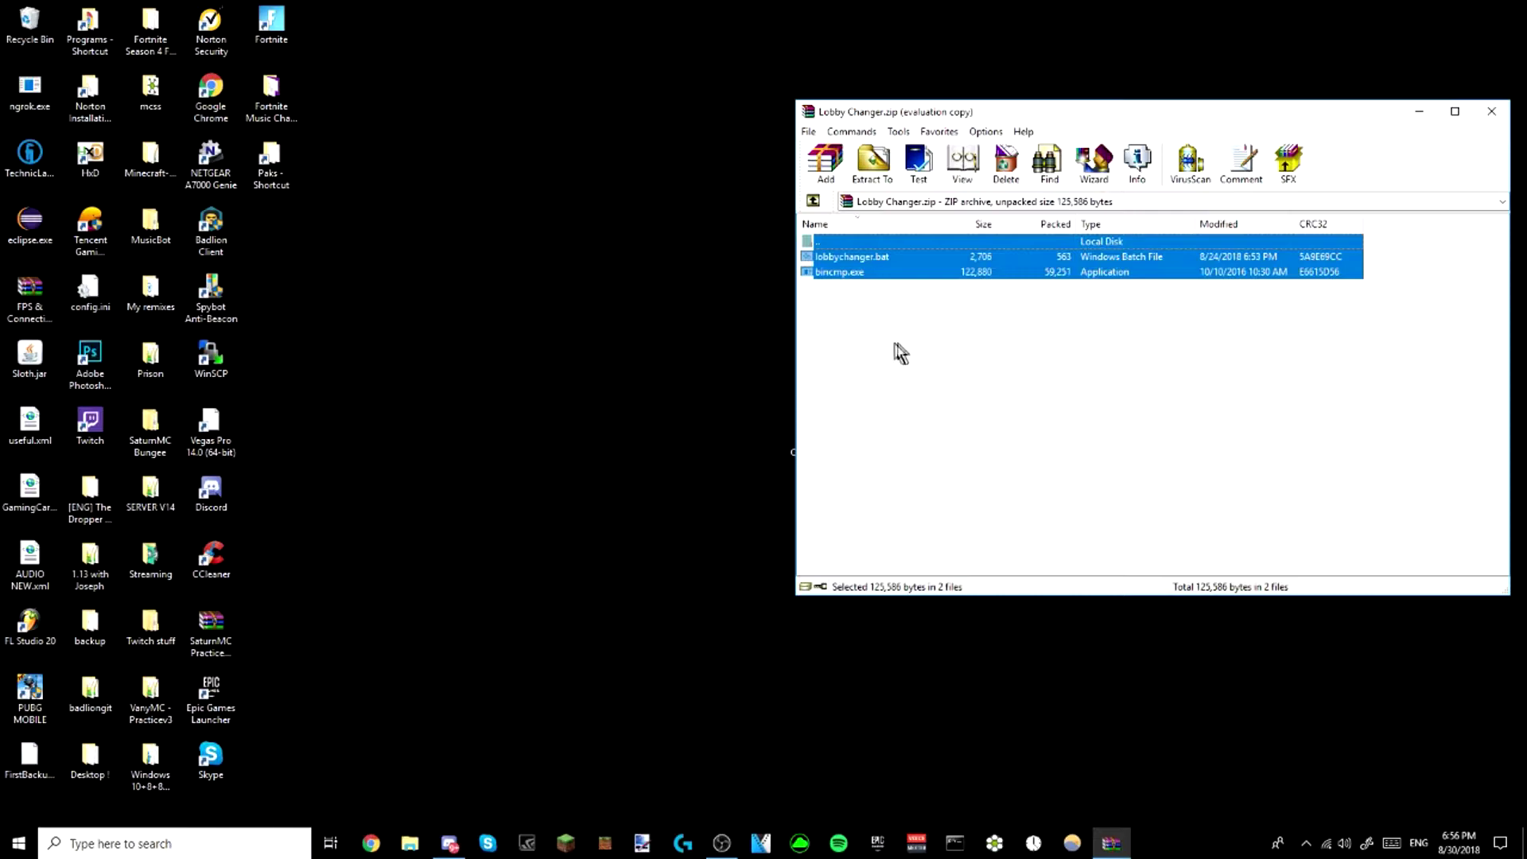
click(521, 409)
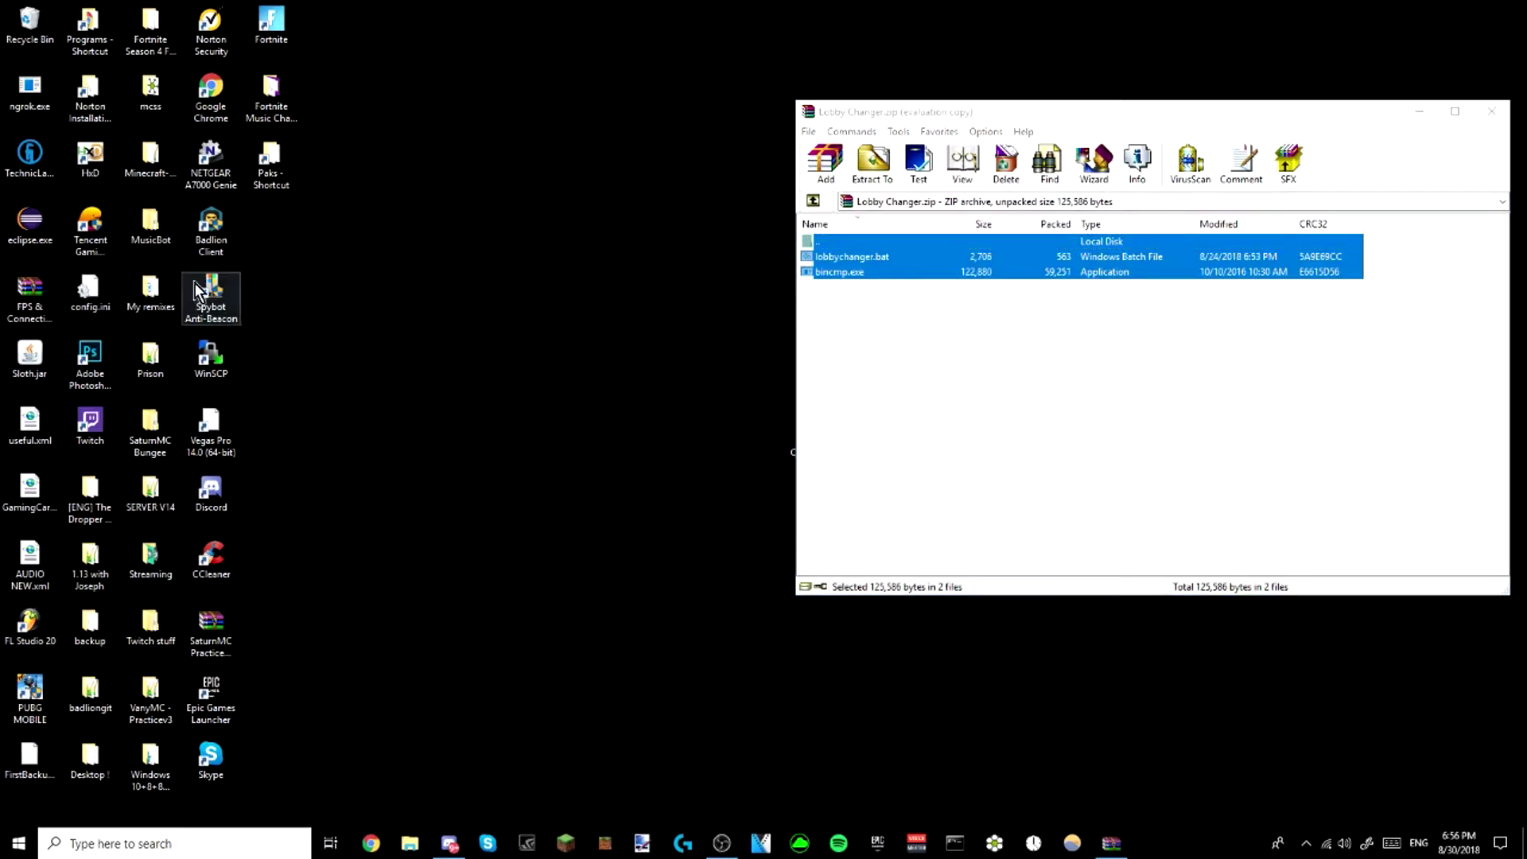
Browse in File Explorer to Program Files > Epic Games > Fortnite > FortniteGame > Content > Paks on Local Disk (C:)
click(415, 849)
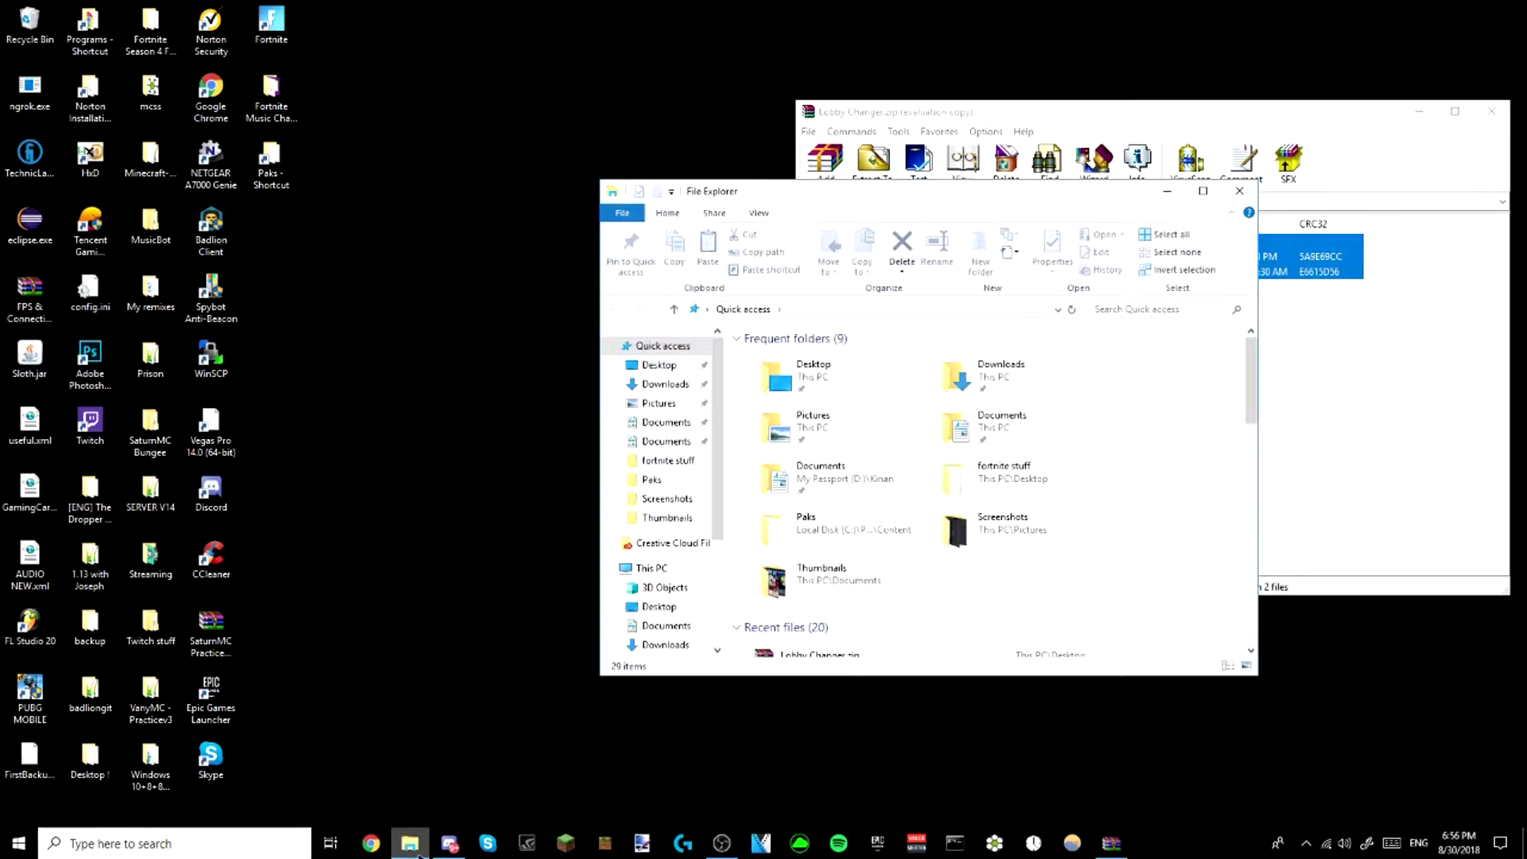
scroll(827, 556, down, 10)
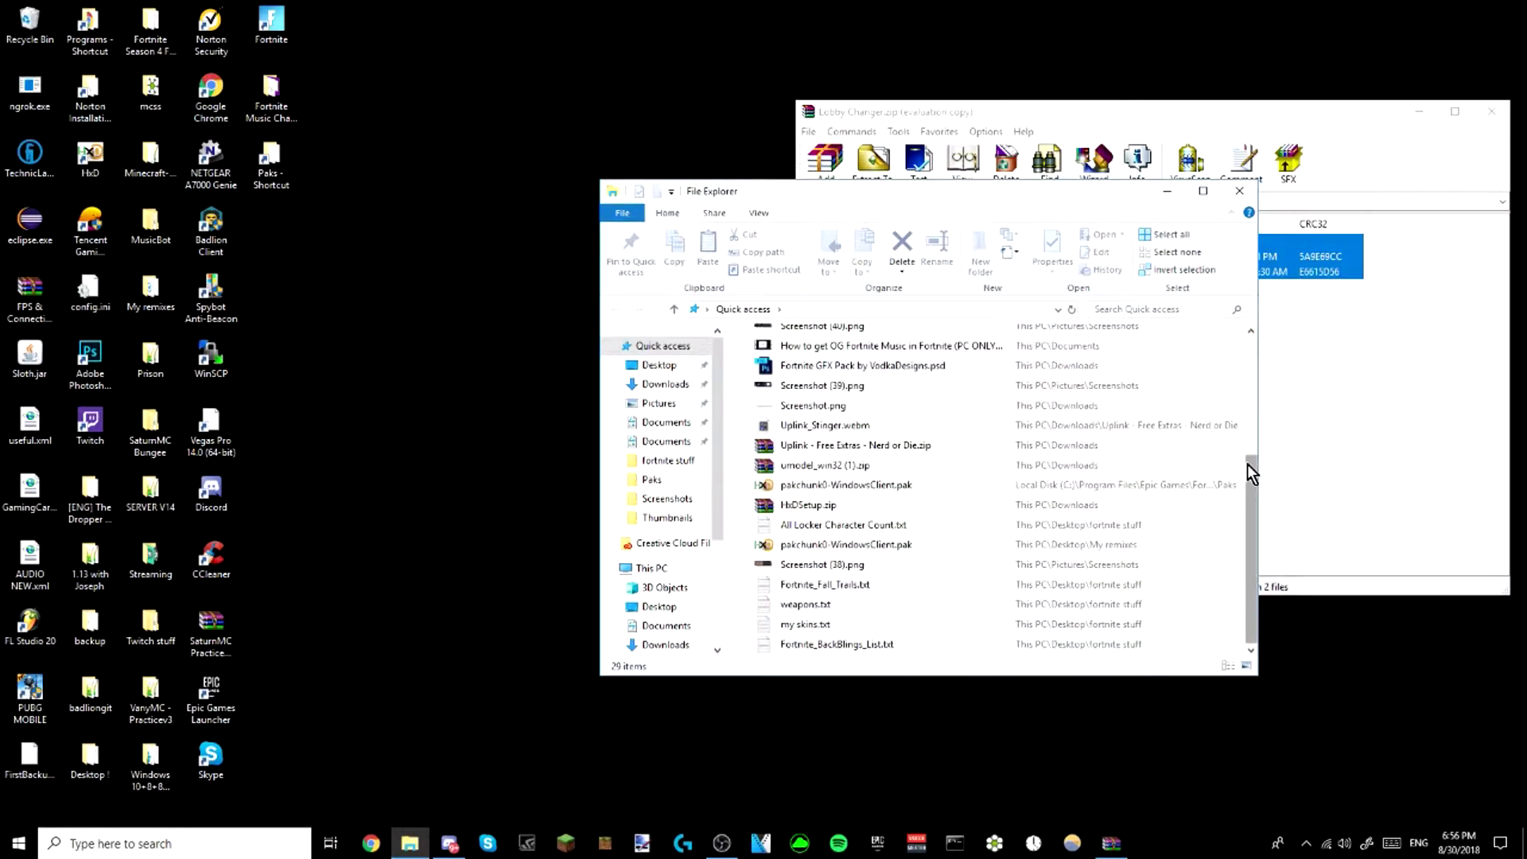
drag(1254, 470, 1251, 362)
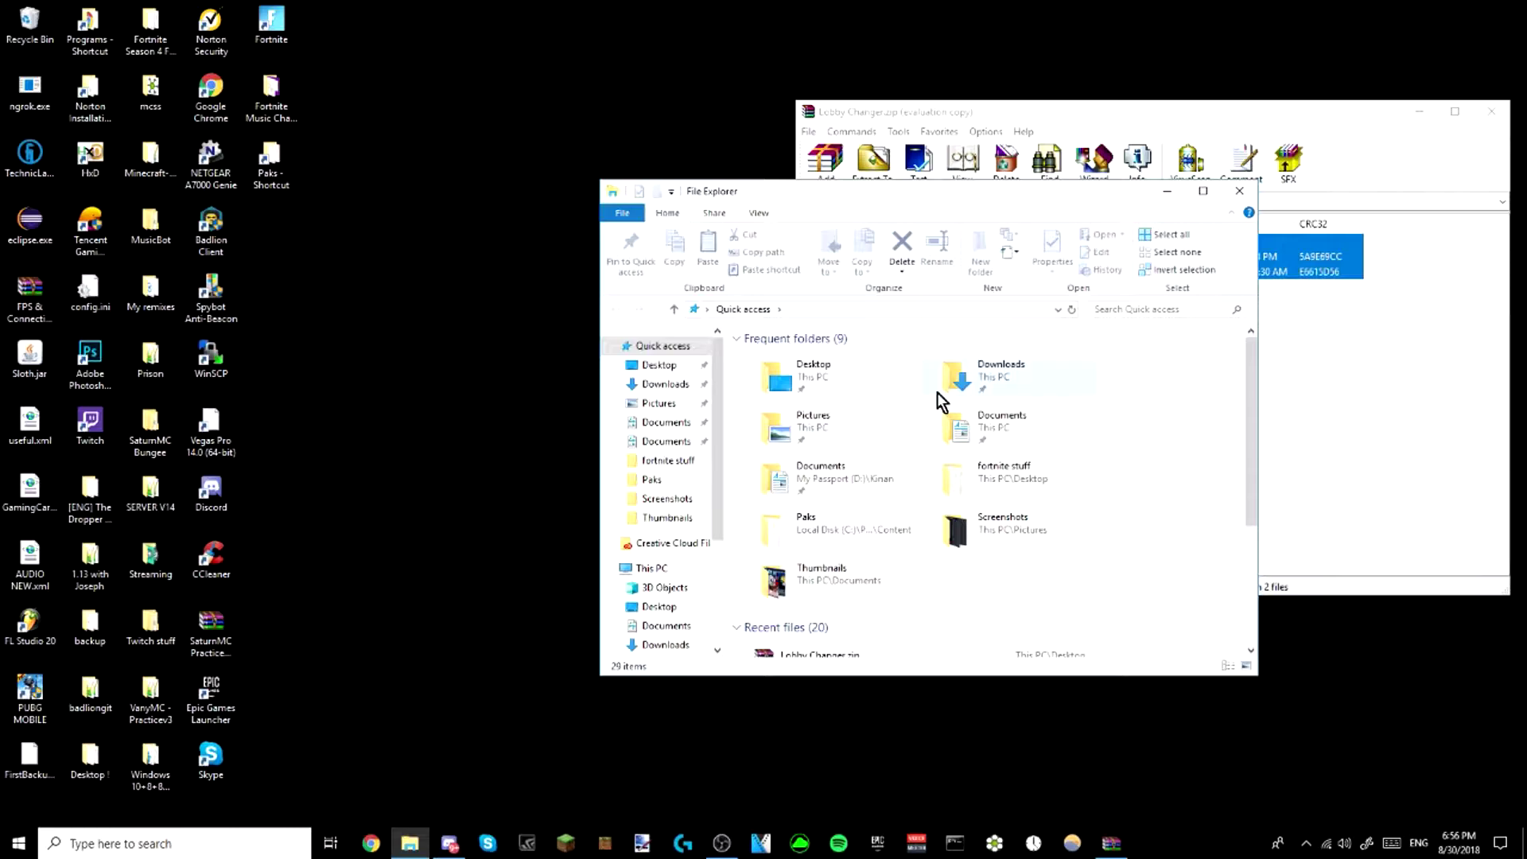
scroll(685, 617, down, 2)
click(652, 479)
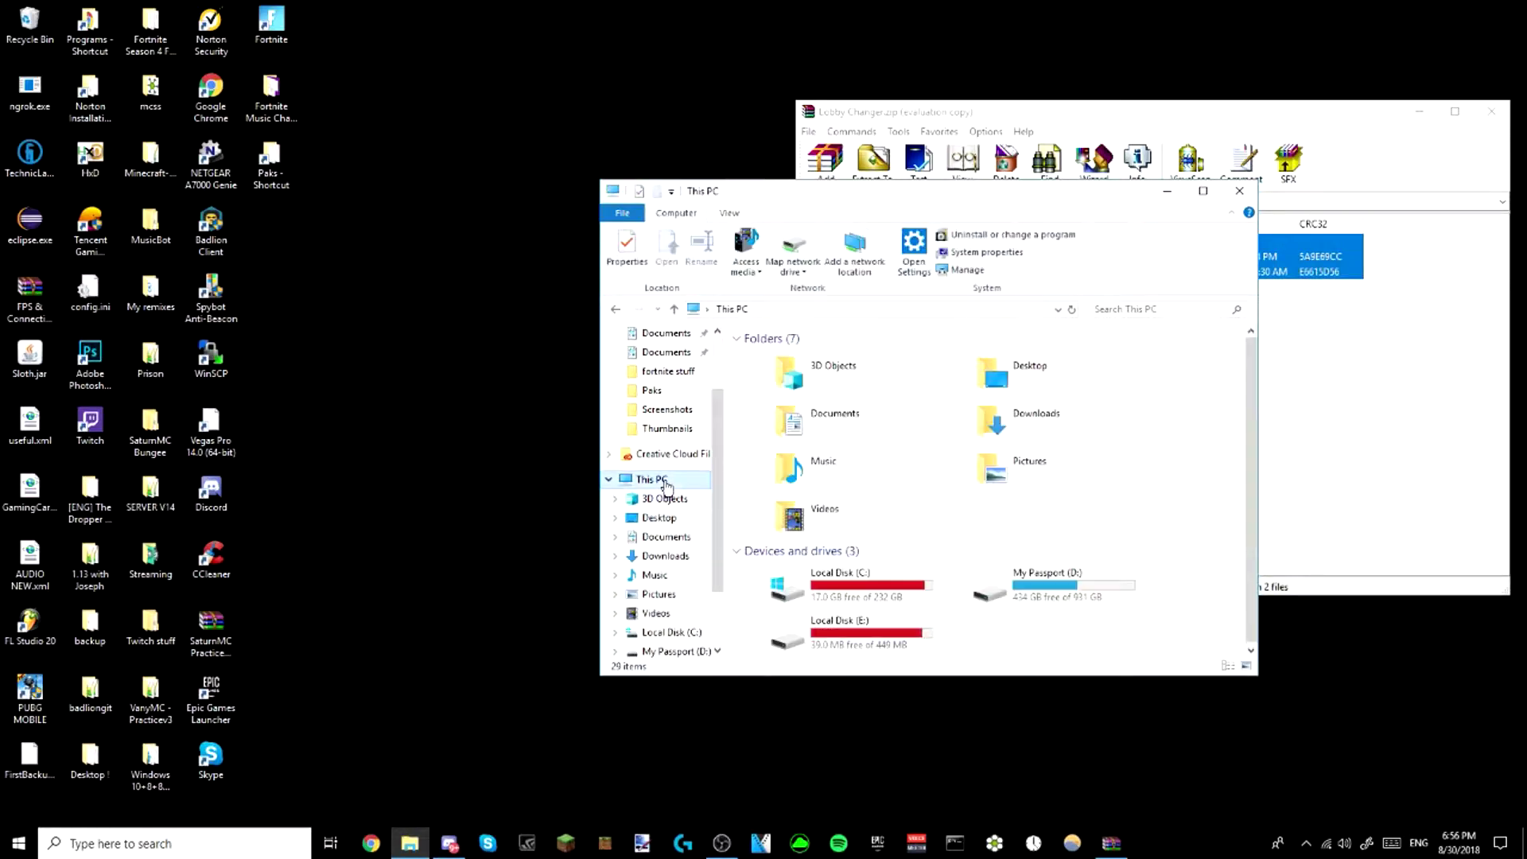
double_click(881, 585)
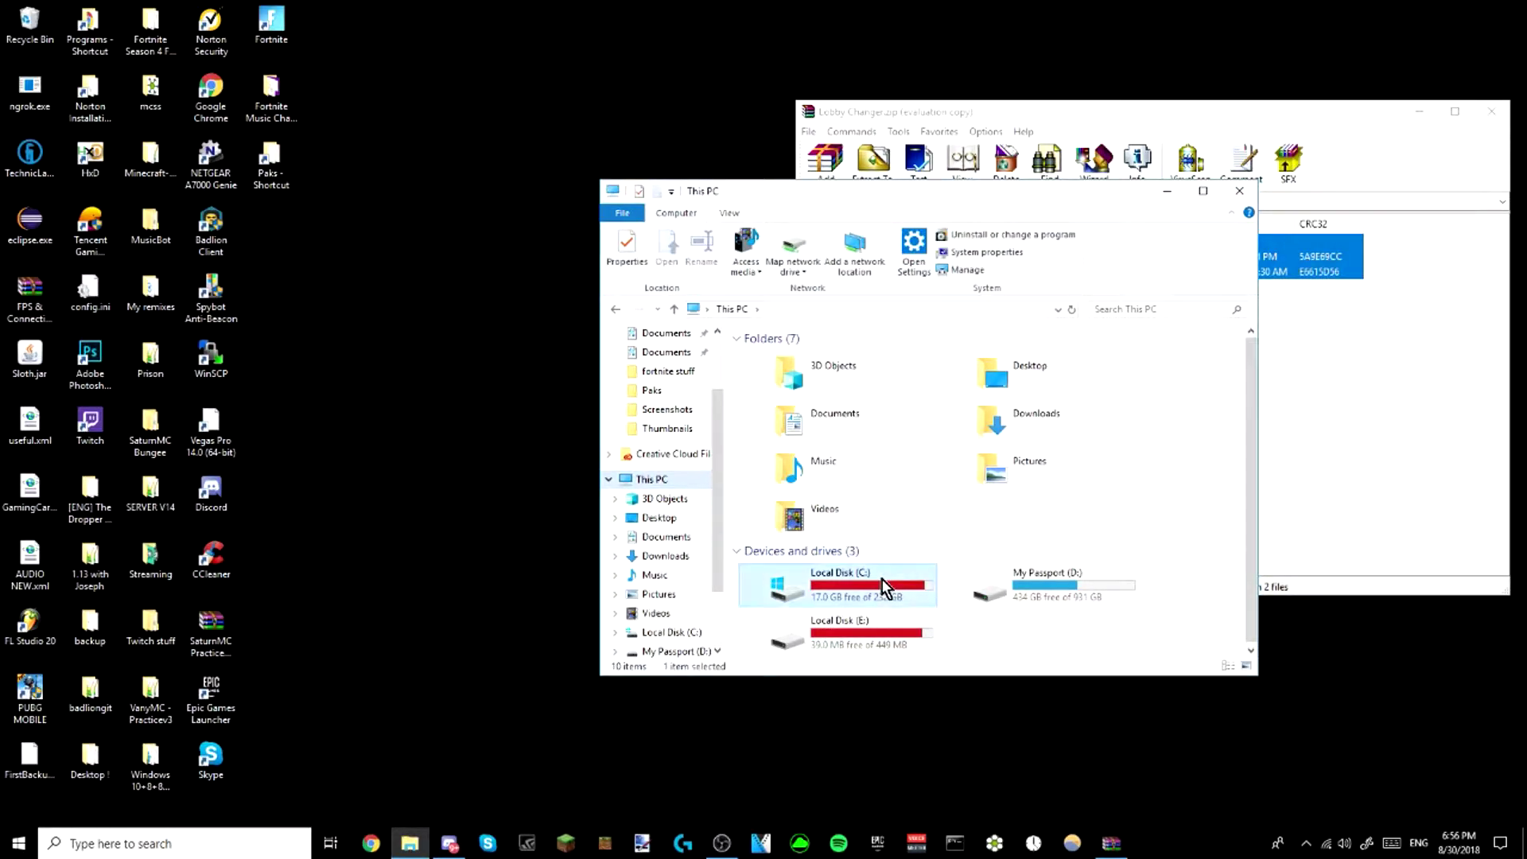
double_click(811, 415)
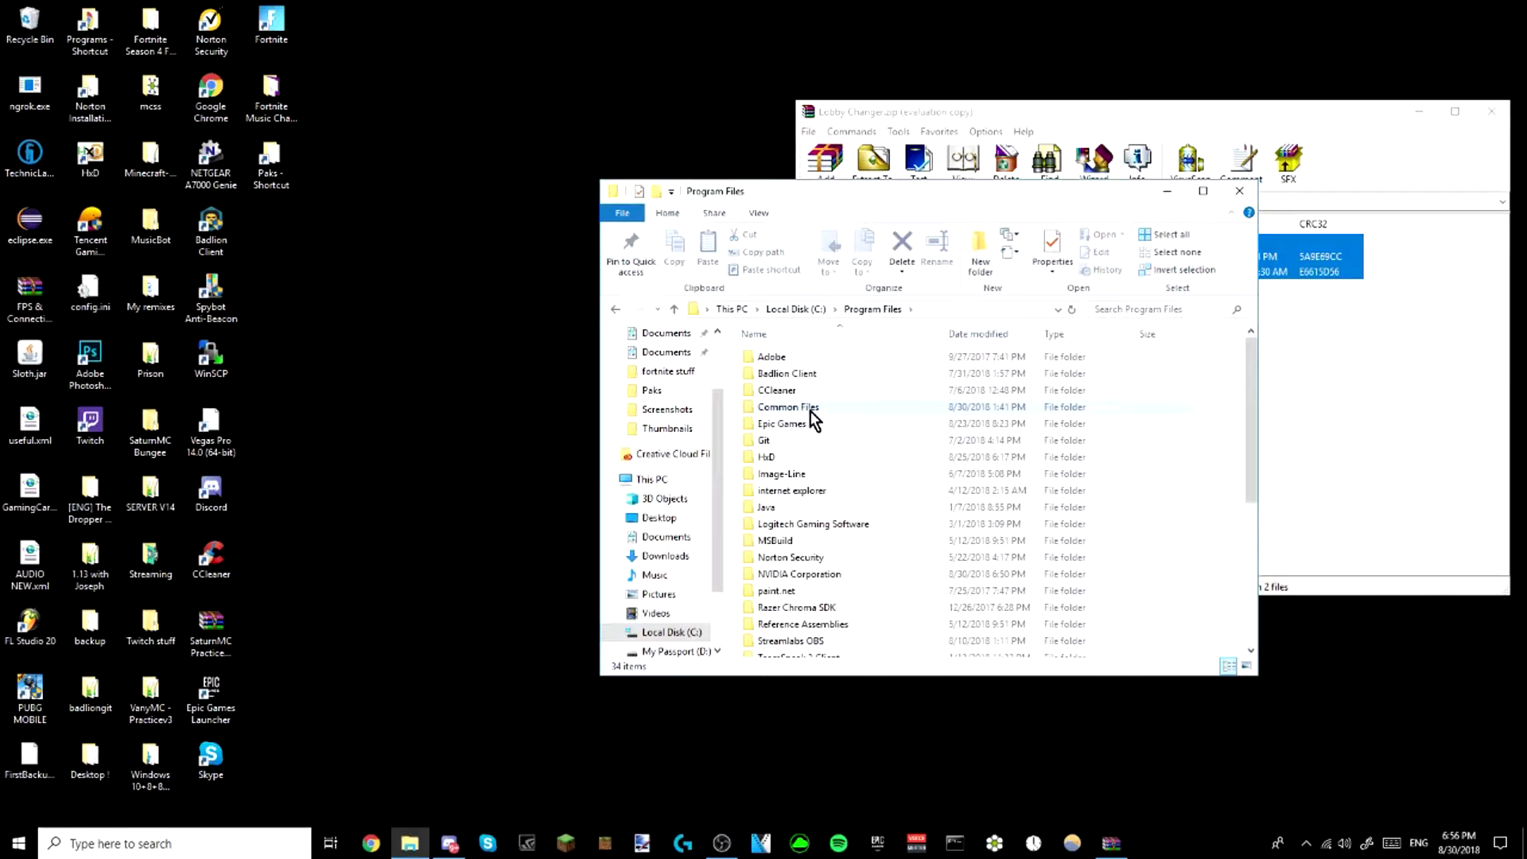
double_click(821, 425)
double_click(803, 362)
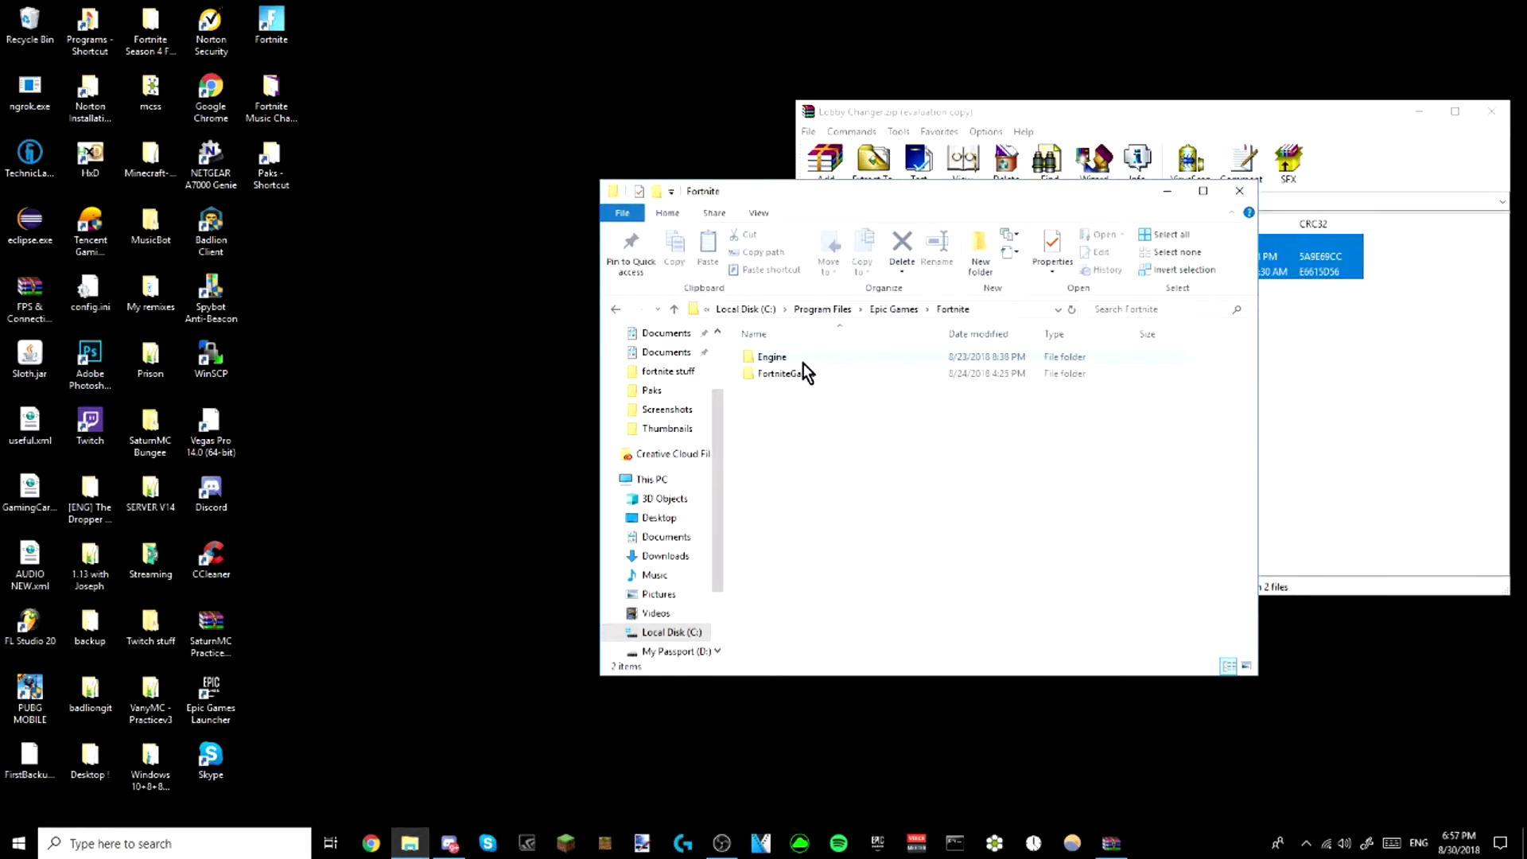
double_click(801, 375)
double_click(802, 378)
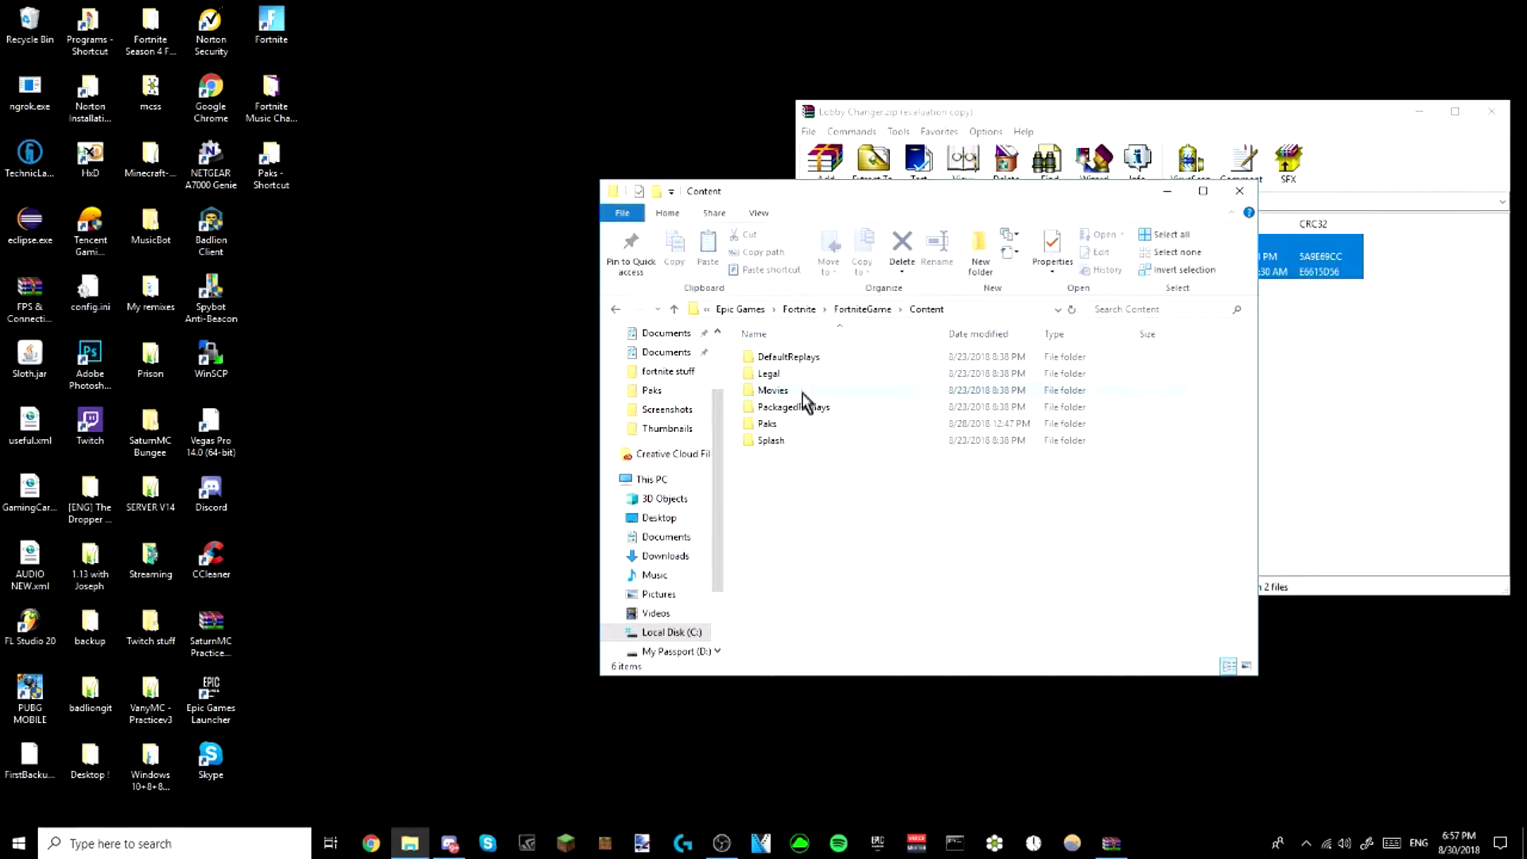
double_click(792, 425)
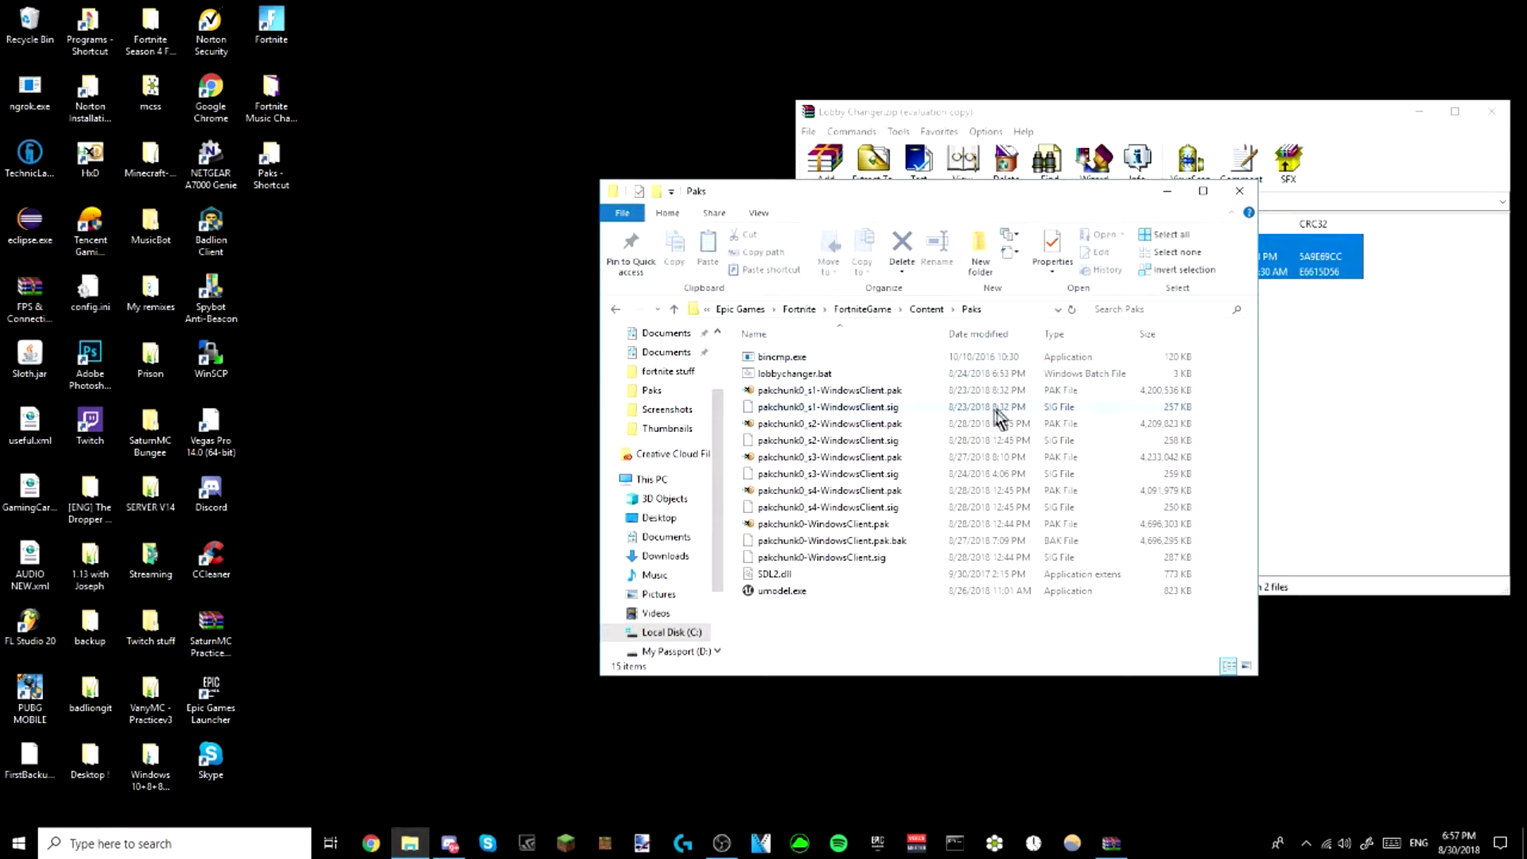
Delete the existing bincmp.exe and lobbychanger.bat from the Paks folder
click(825, 357)
key(Delete)
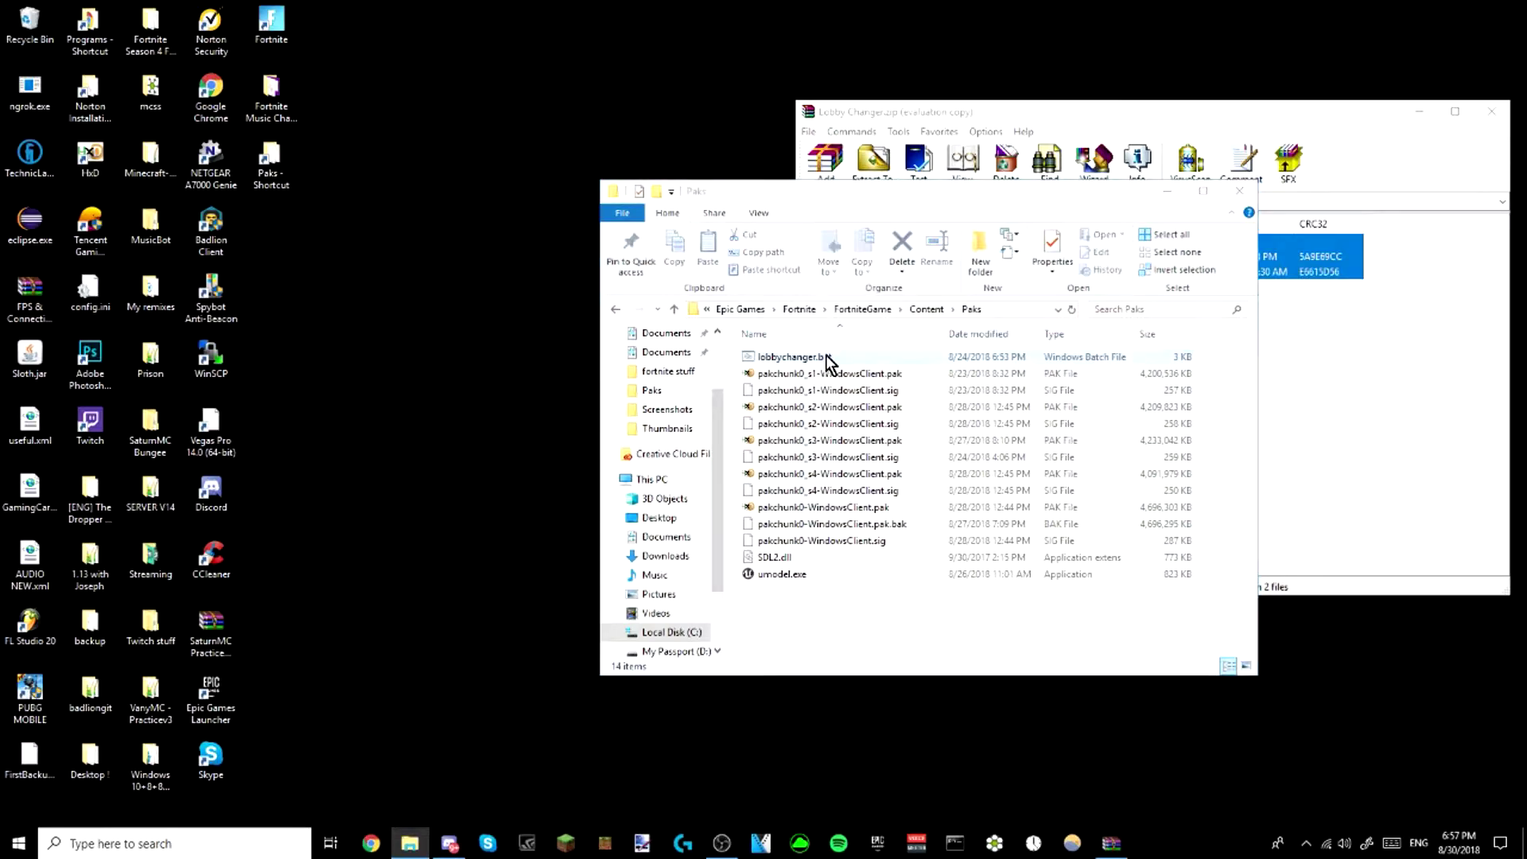
click(812, 359)
key(Delete)
Copy lobbychanger.bat and bincmp.exe from the Lobby Changer.zip archive into the Paks folder
click(1314, 344)
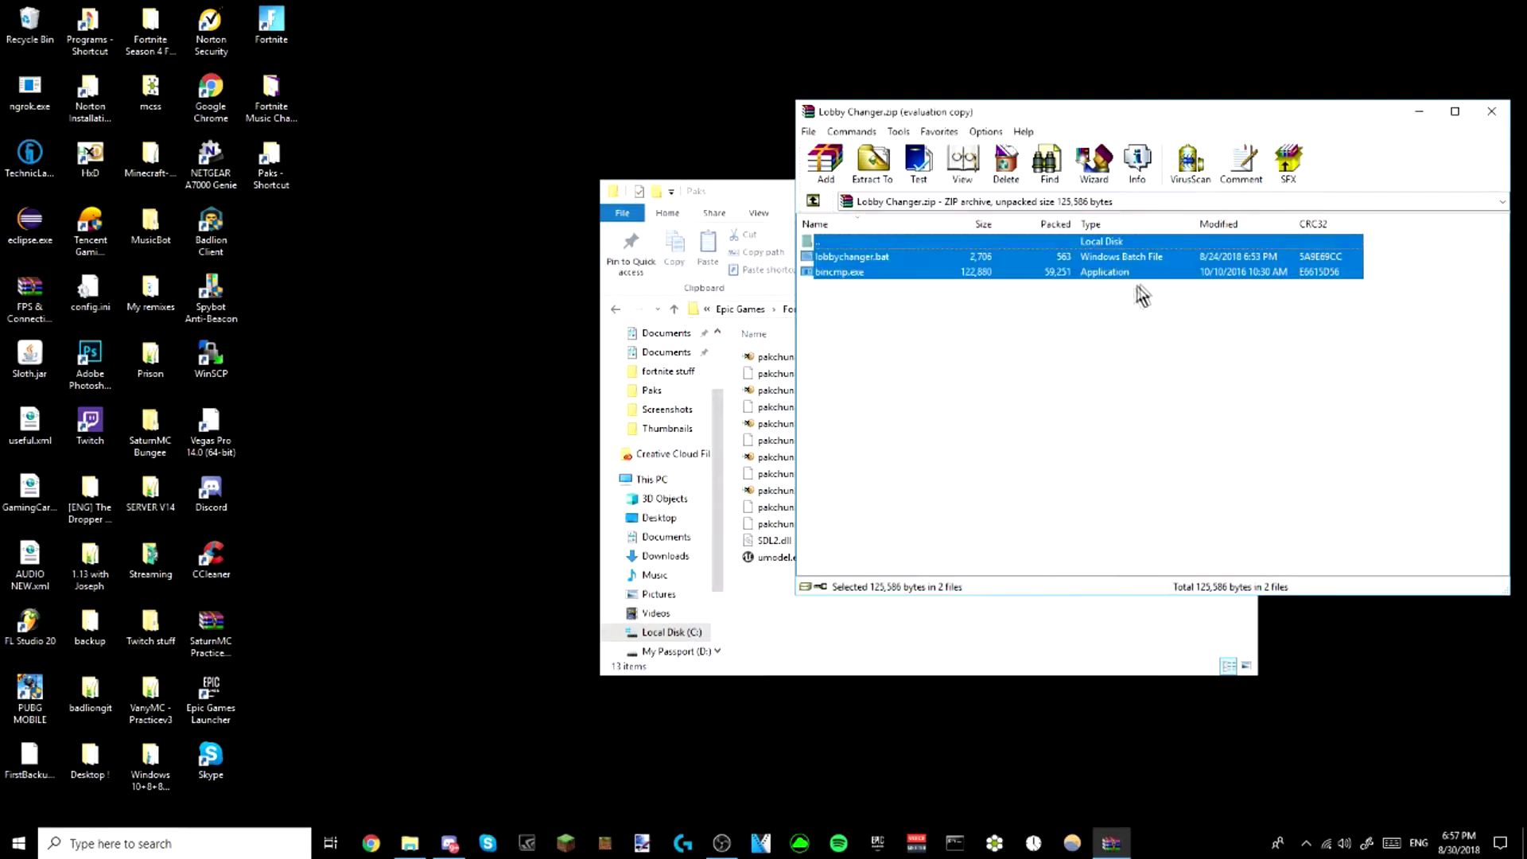
drag(1019, 277, 892, 643)
click(893, 642)
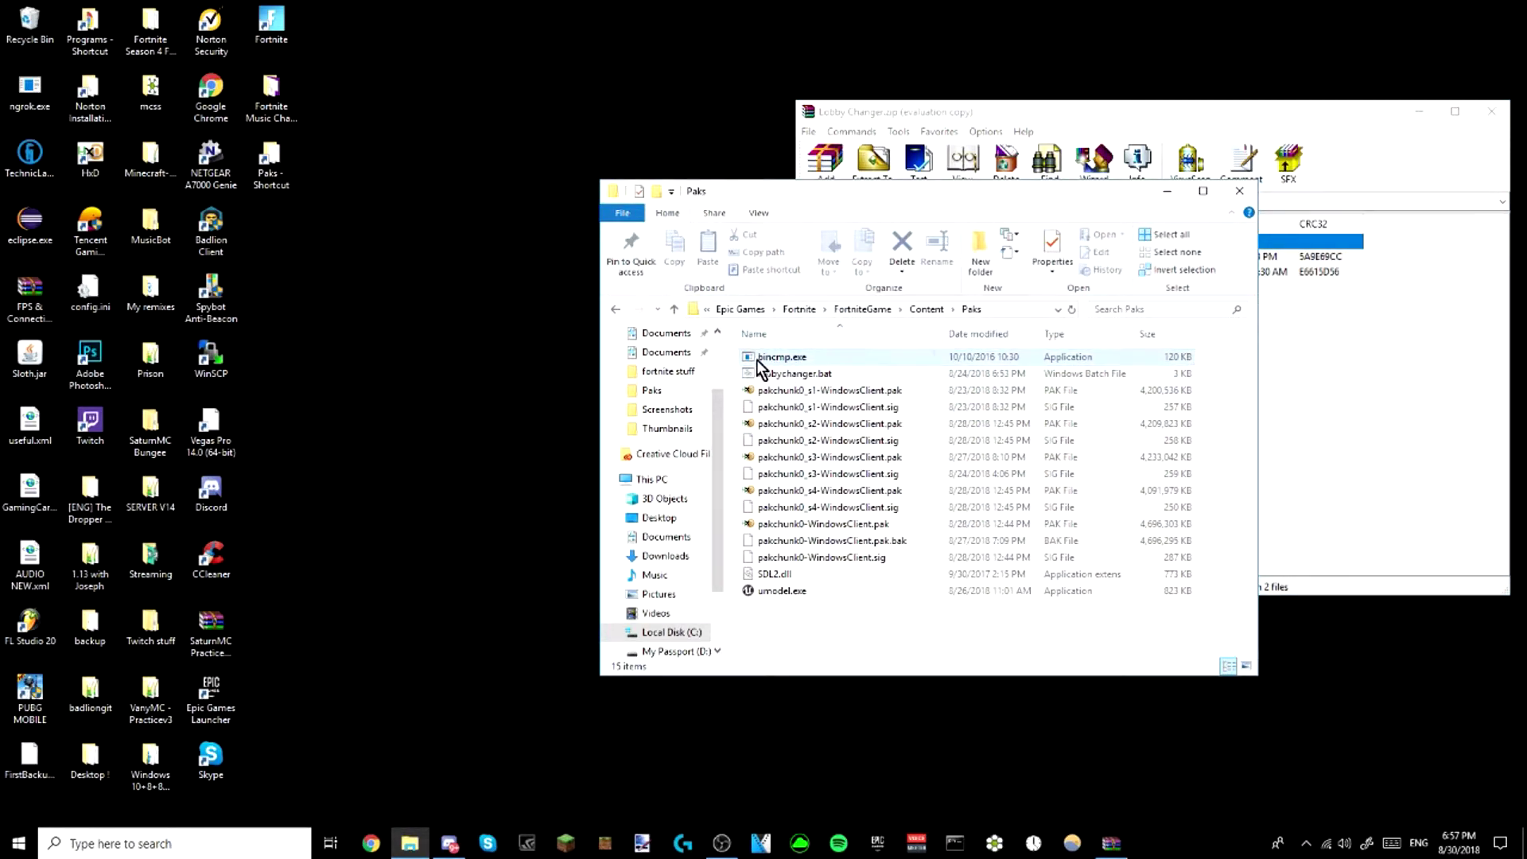
mouse_move(806, 356)
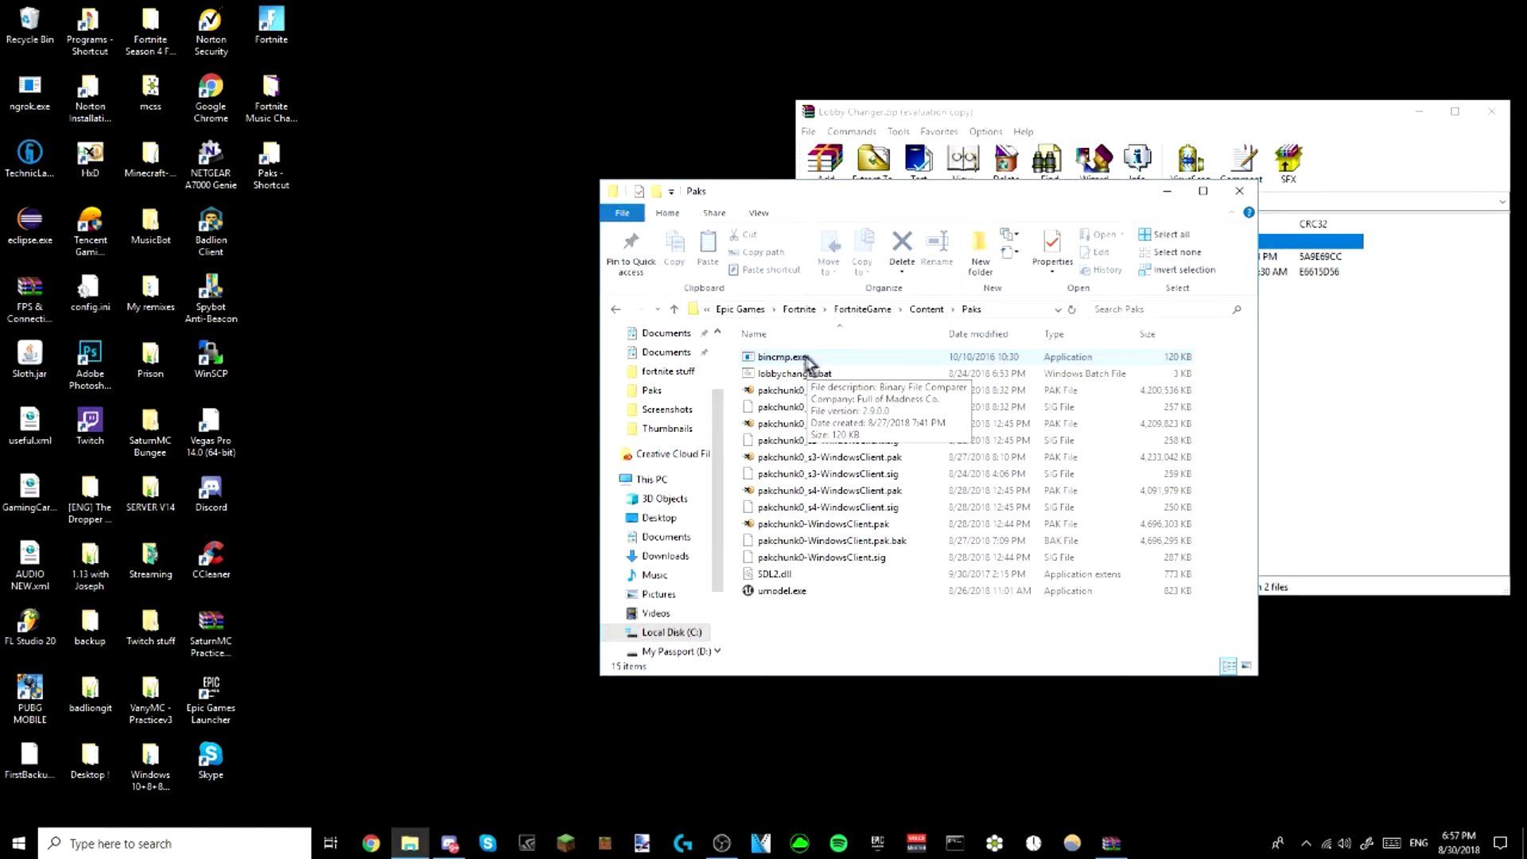
click(813, 358)
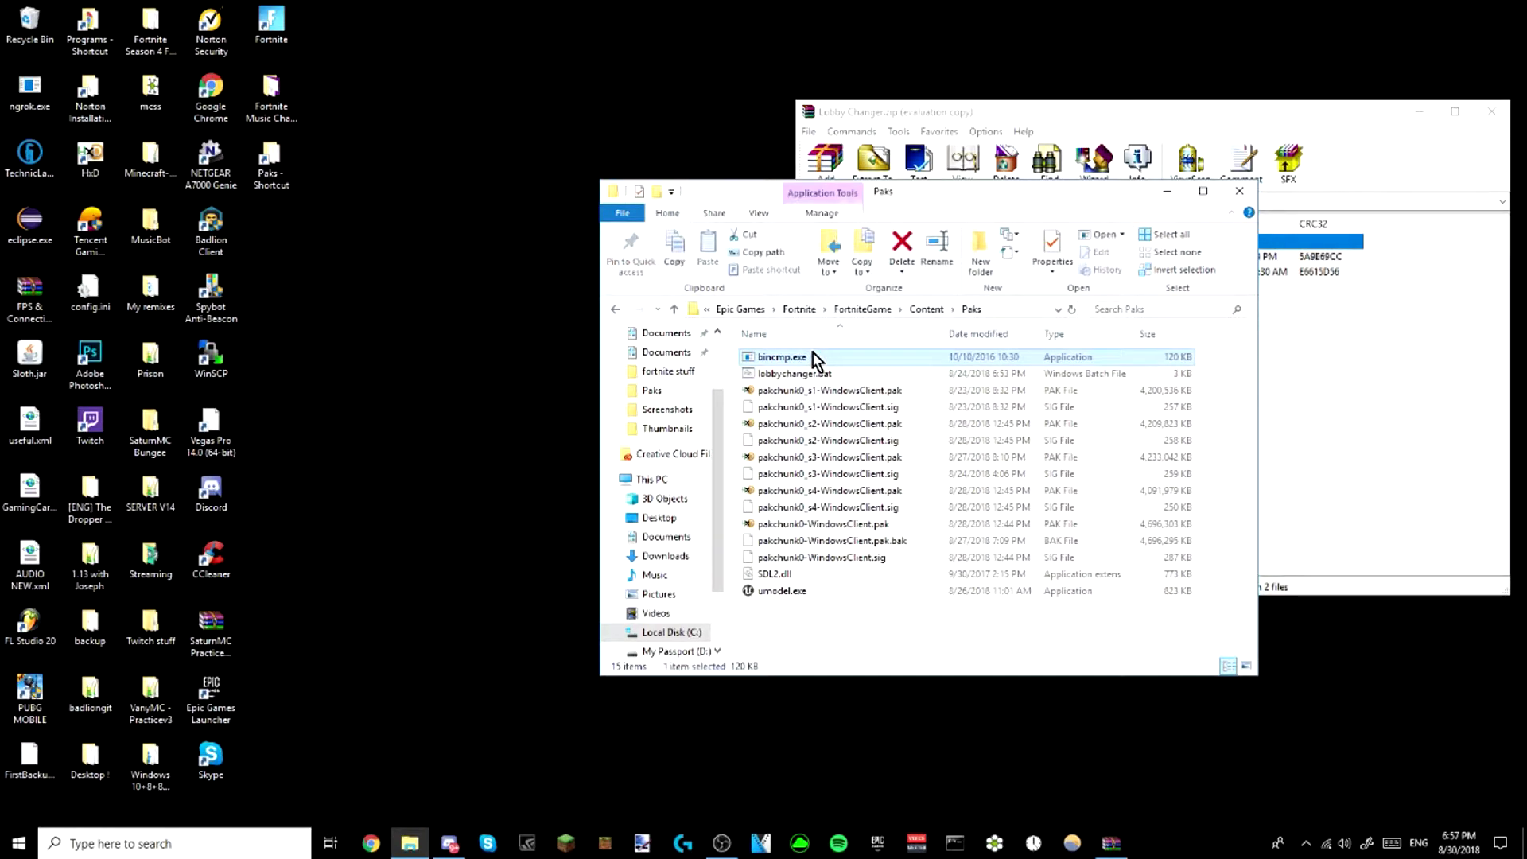
click(805, 360)
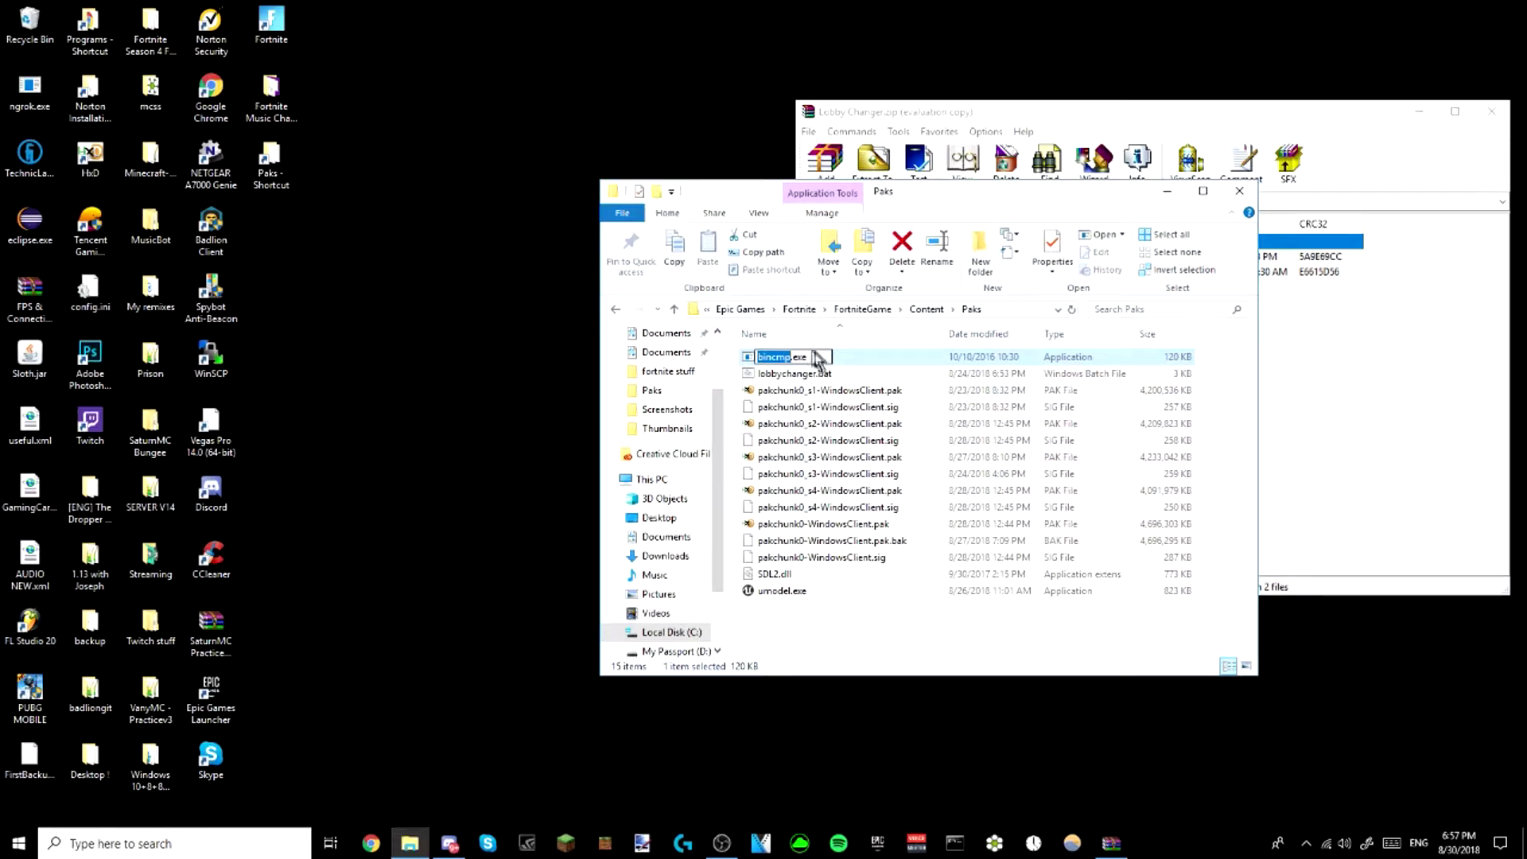
click(883, 359)
Run lobbychanger.bat, maximize its console and apply option 5, Season 5 (Restore), dismissing the console when done
double_click(795, 374)
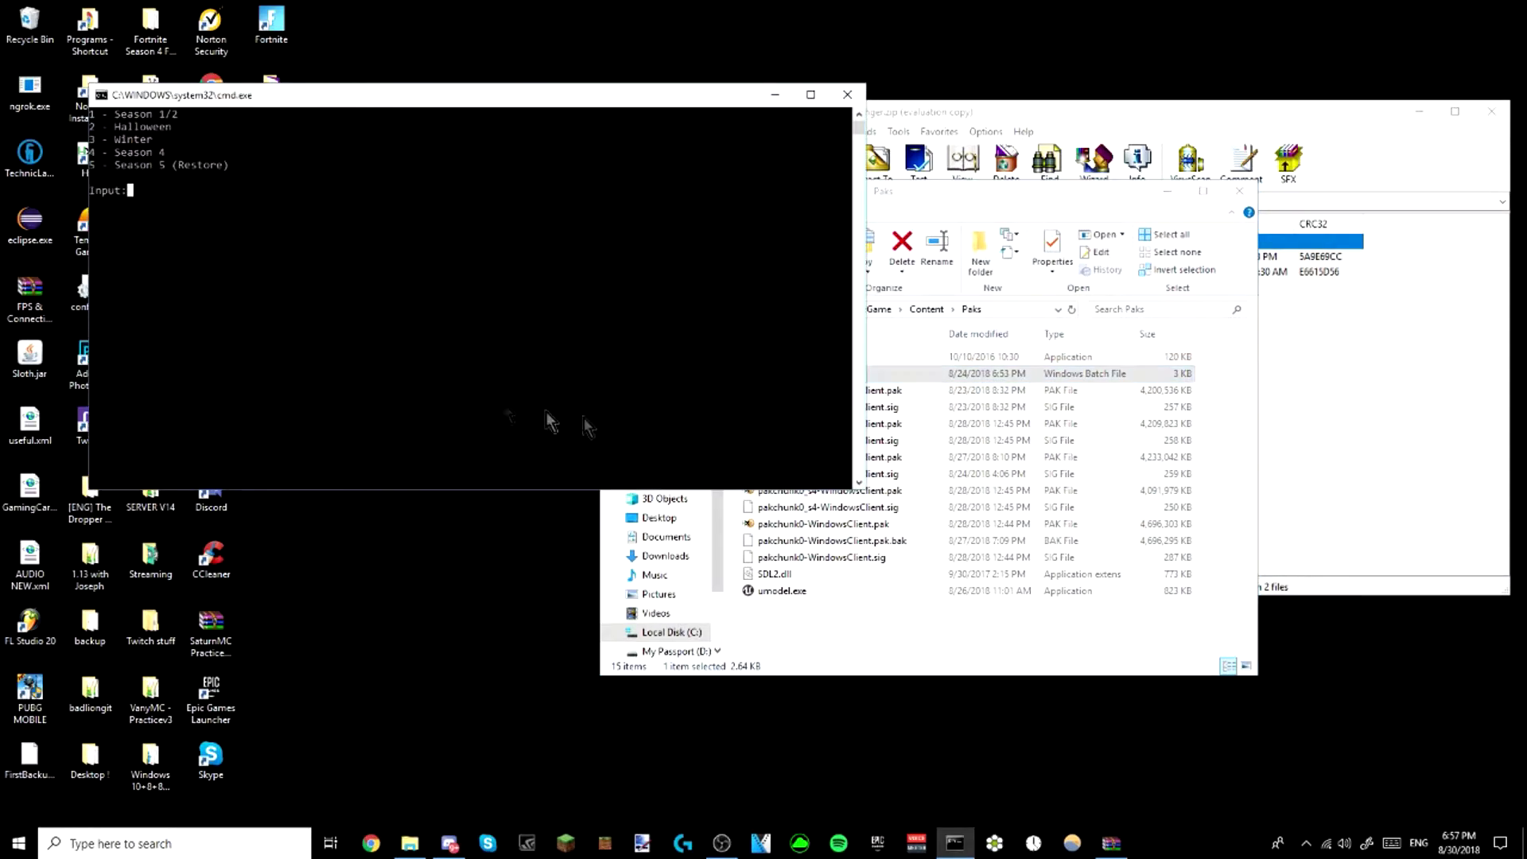
drag(372, 112, 487, 243)
click(904, 239)
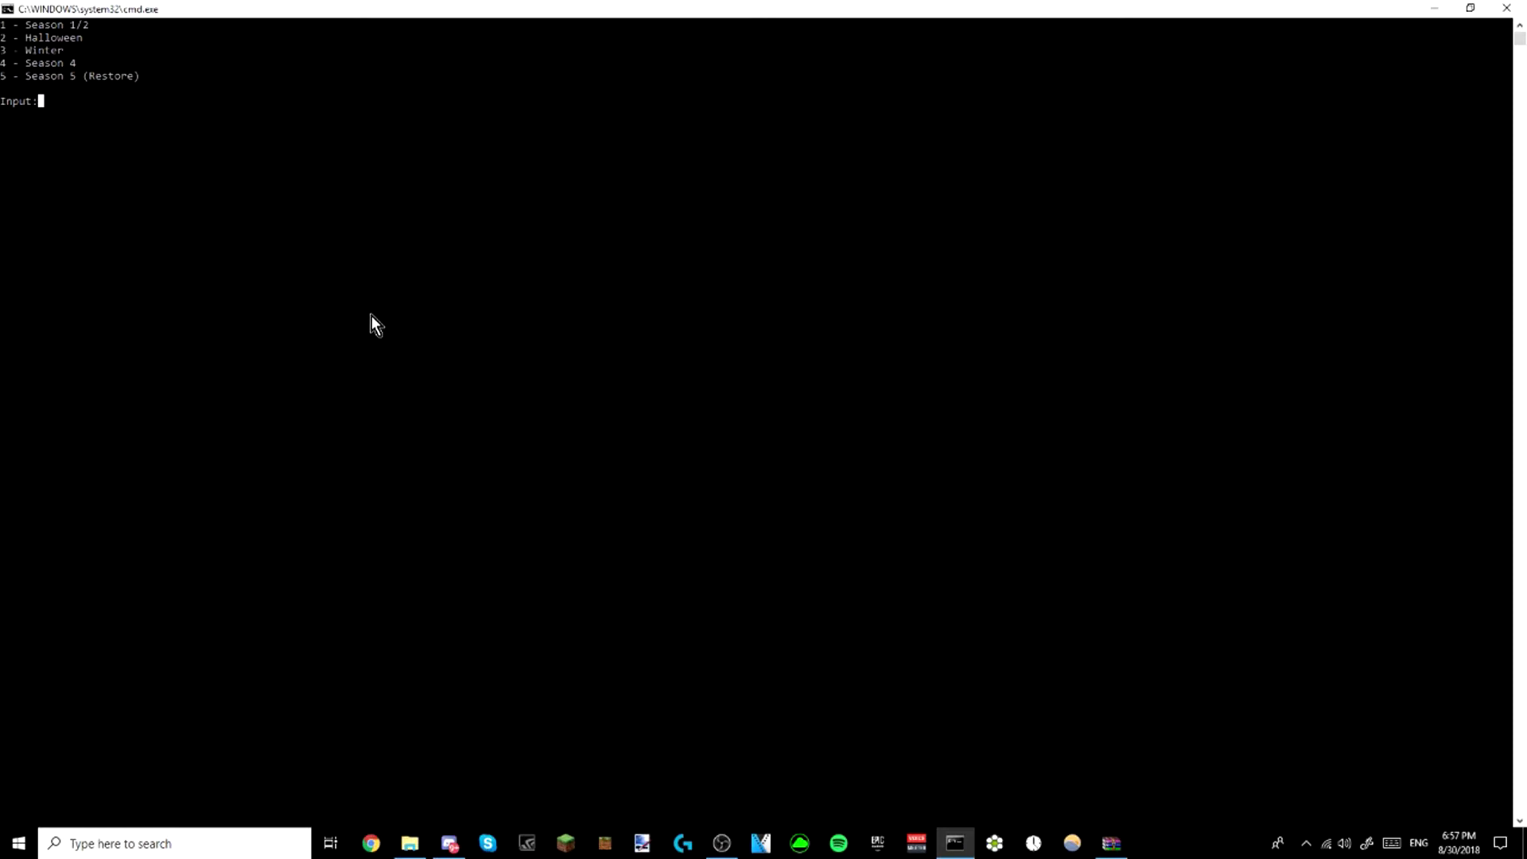
key(Return)
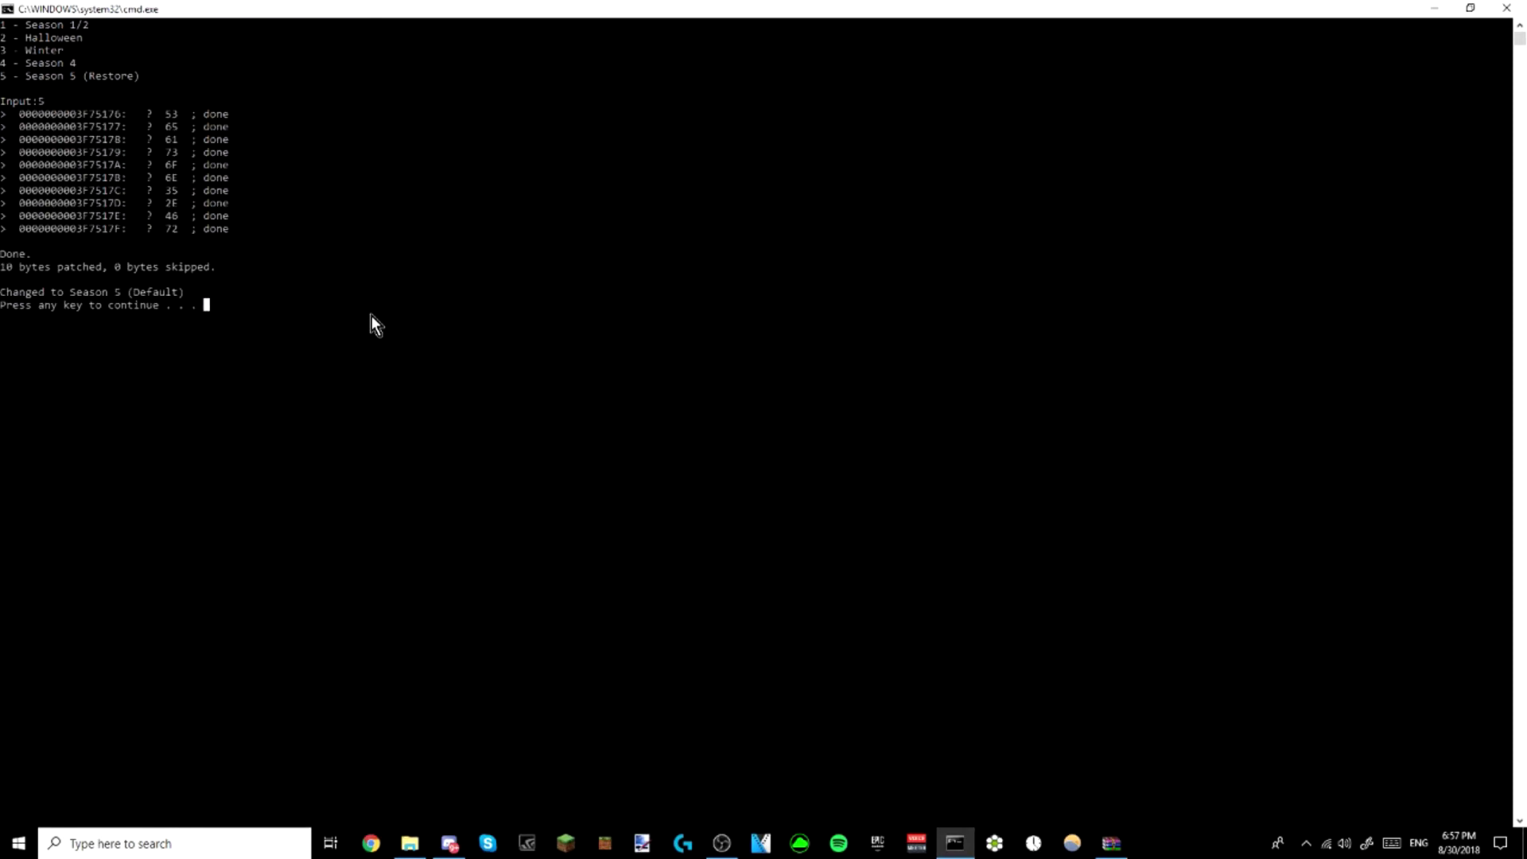
key(Return)
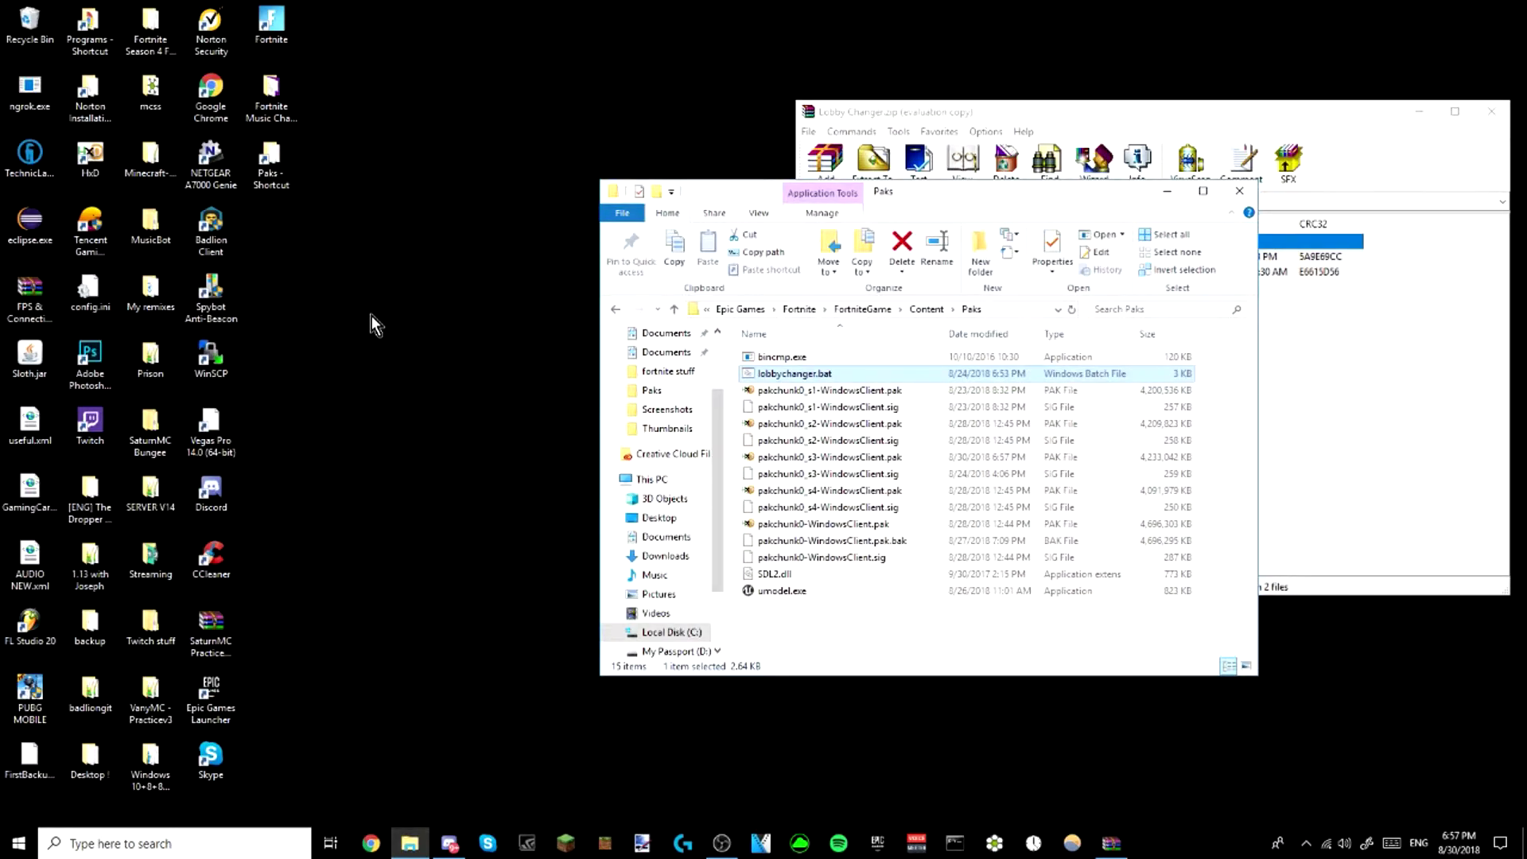
Run lobbychanger.bat again with option 2, Halloween, and close the console, Paks folder and archive windows
double_click(840, 375)
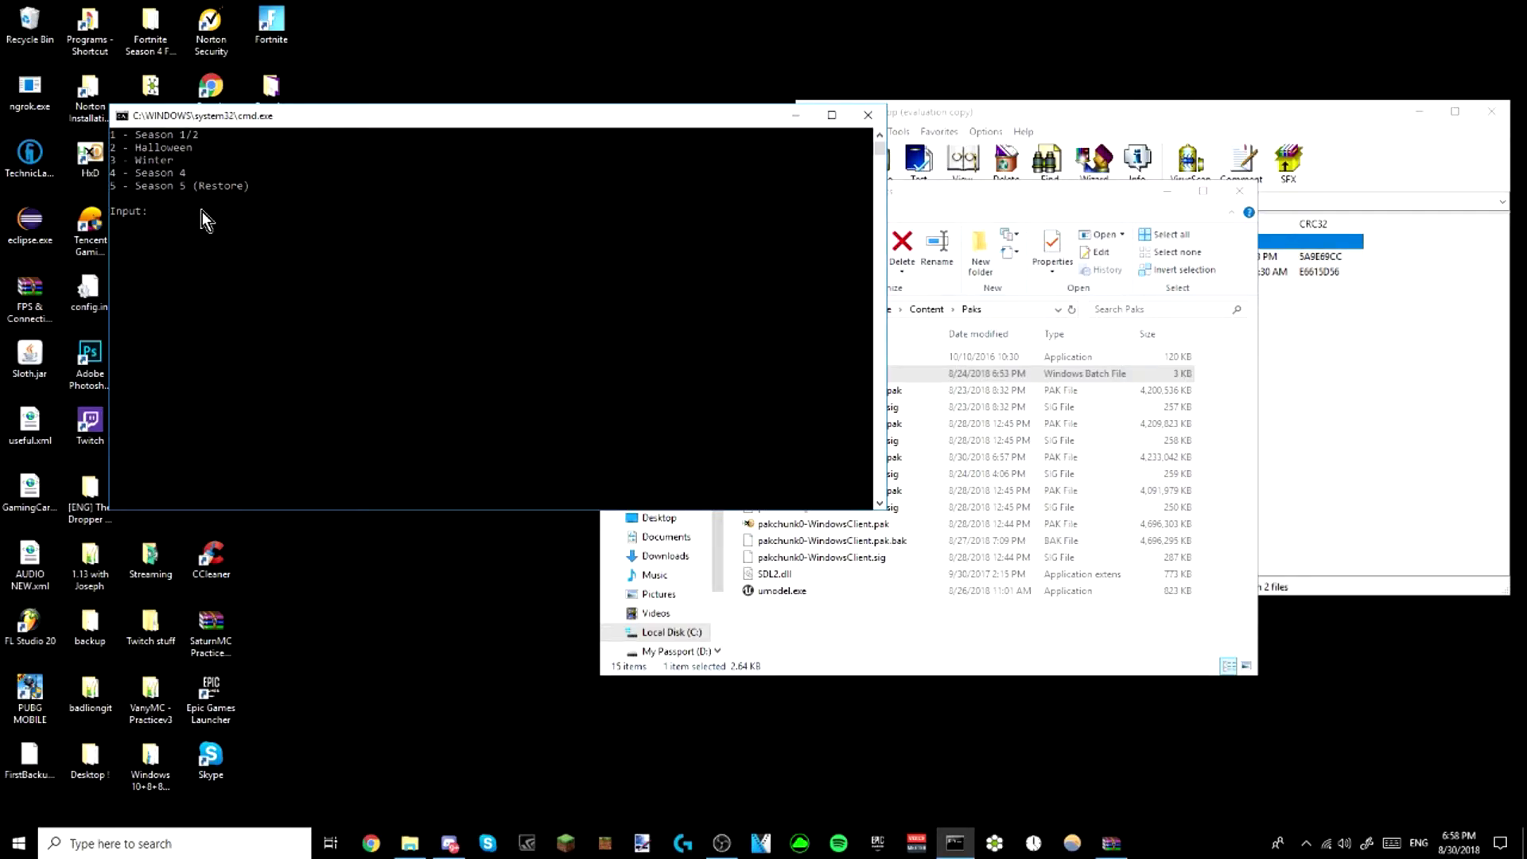
key(Return)
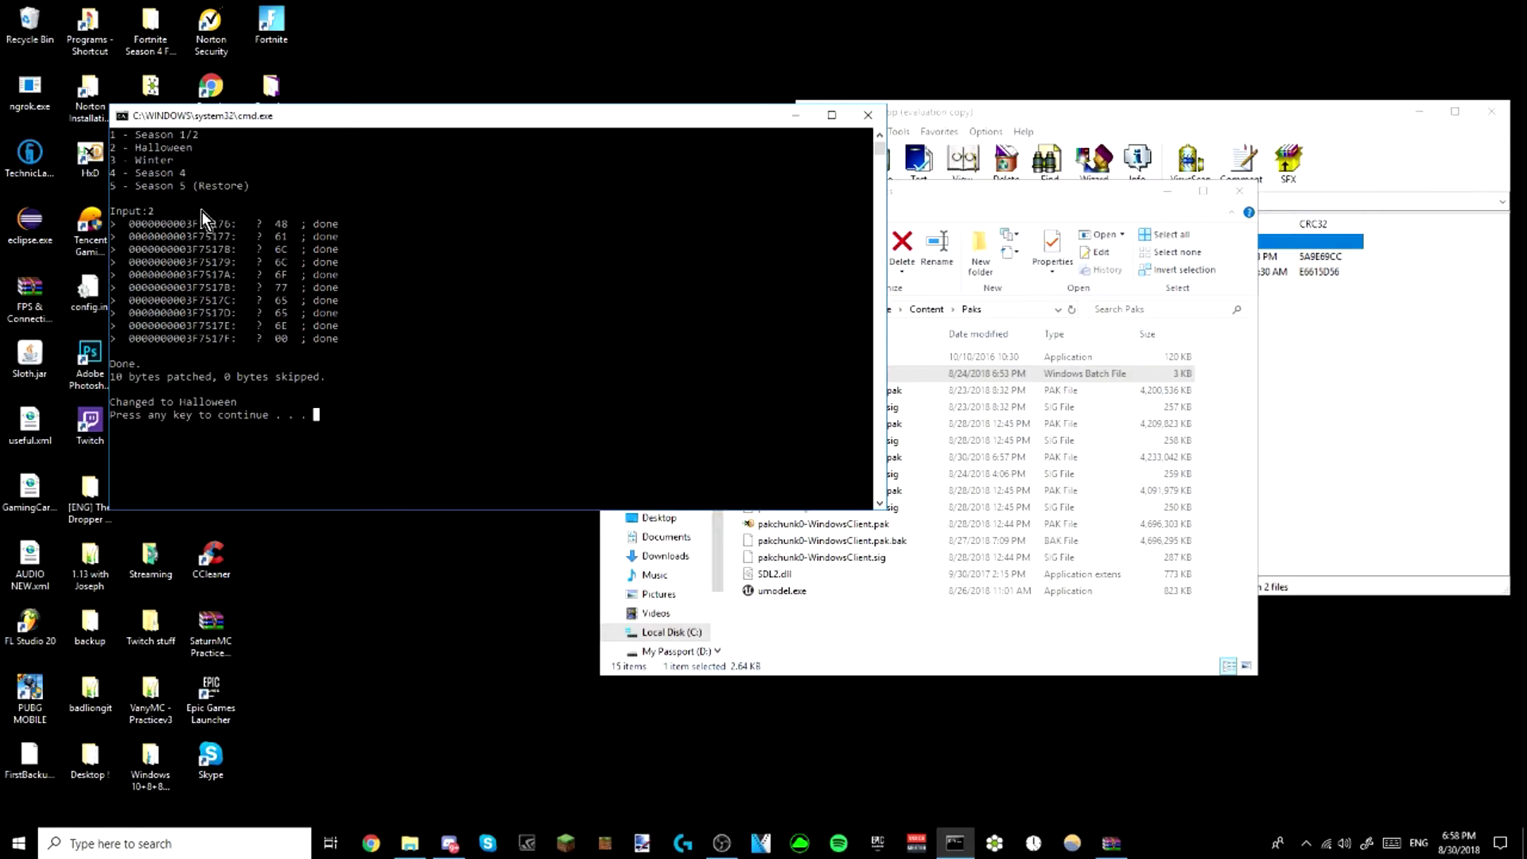
key(Return)
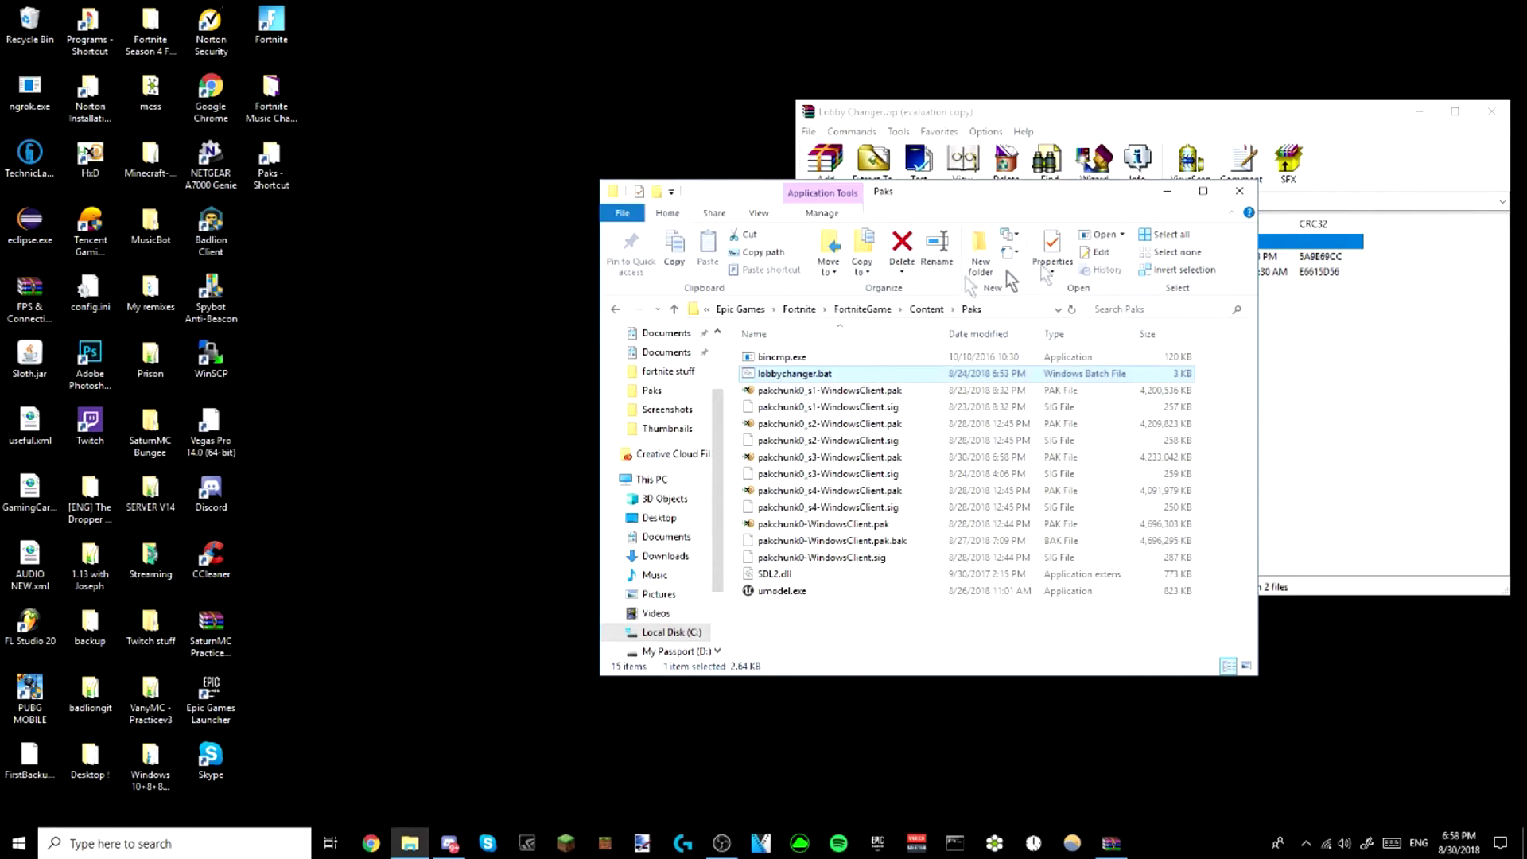
click(1239, 191)
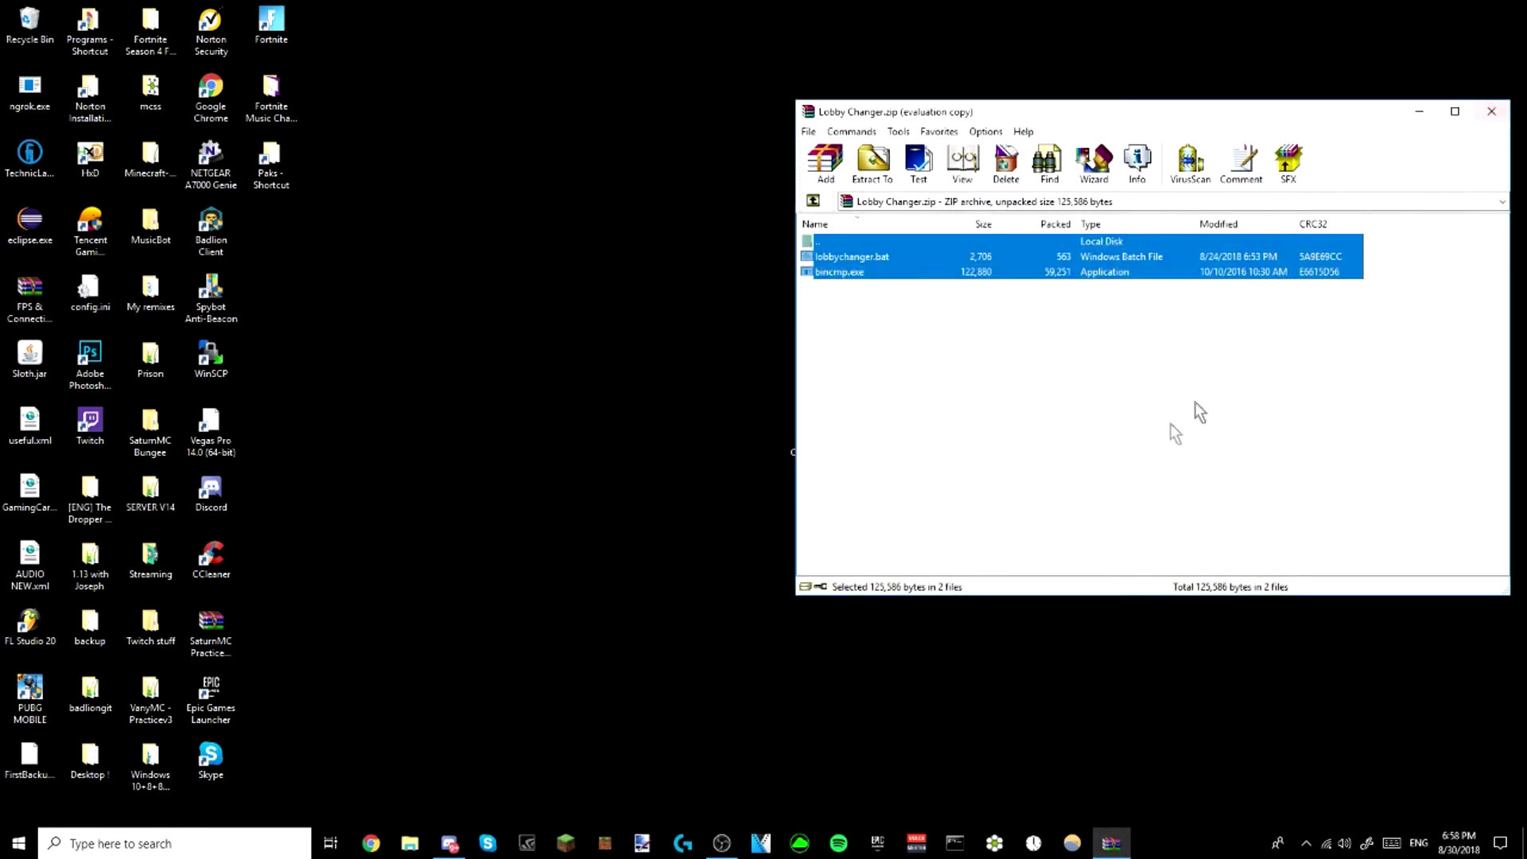
click(1491, 112)
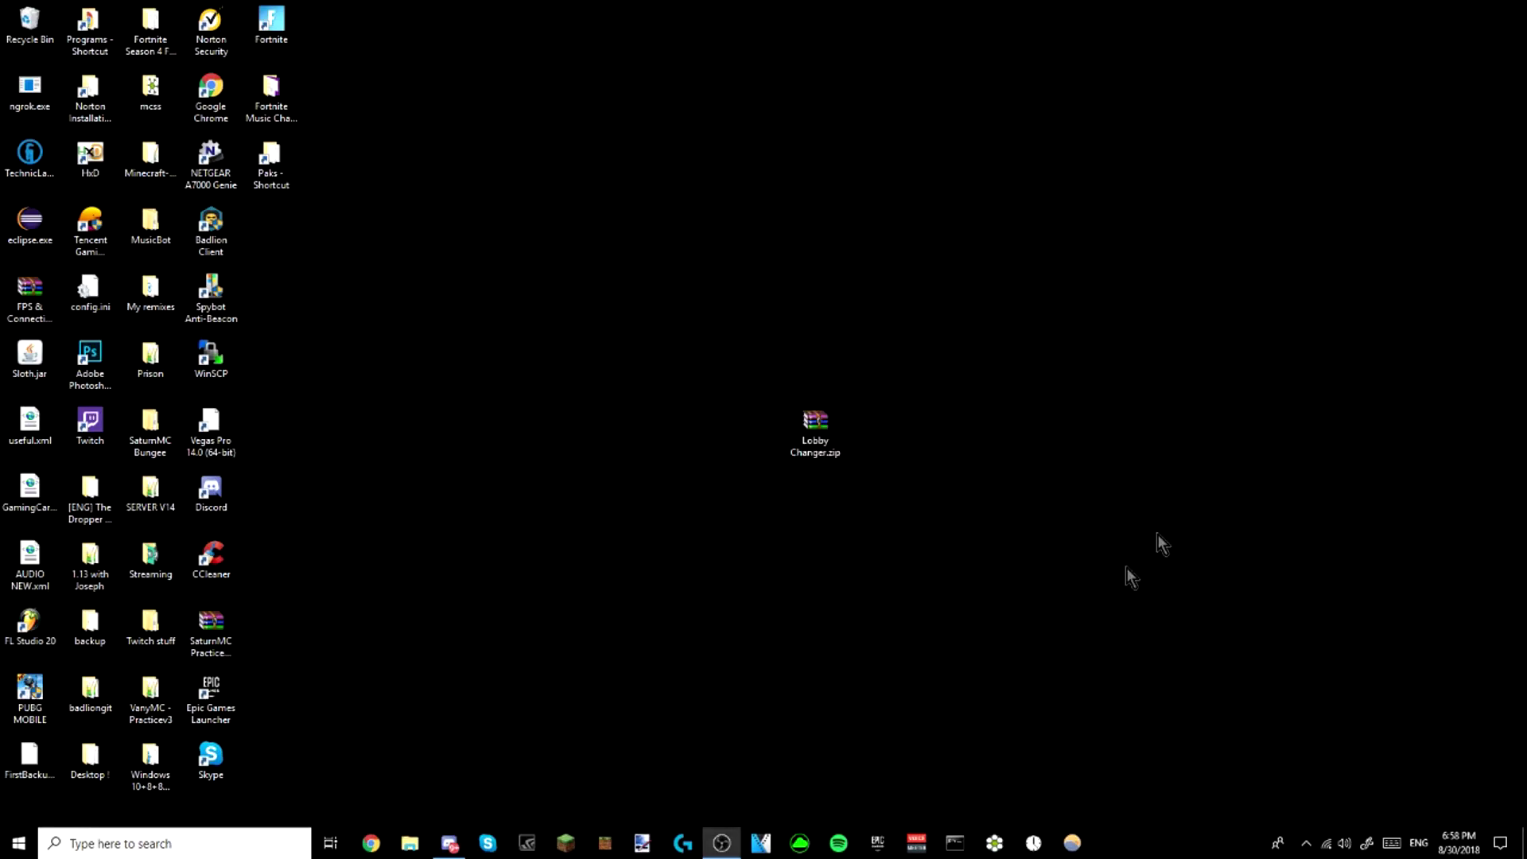
Launch Fortnite from the Epic Games Launcher and switch from the lobby to the Battle Pass page
click(889, 842)
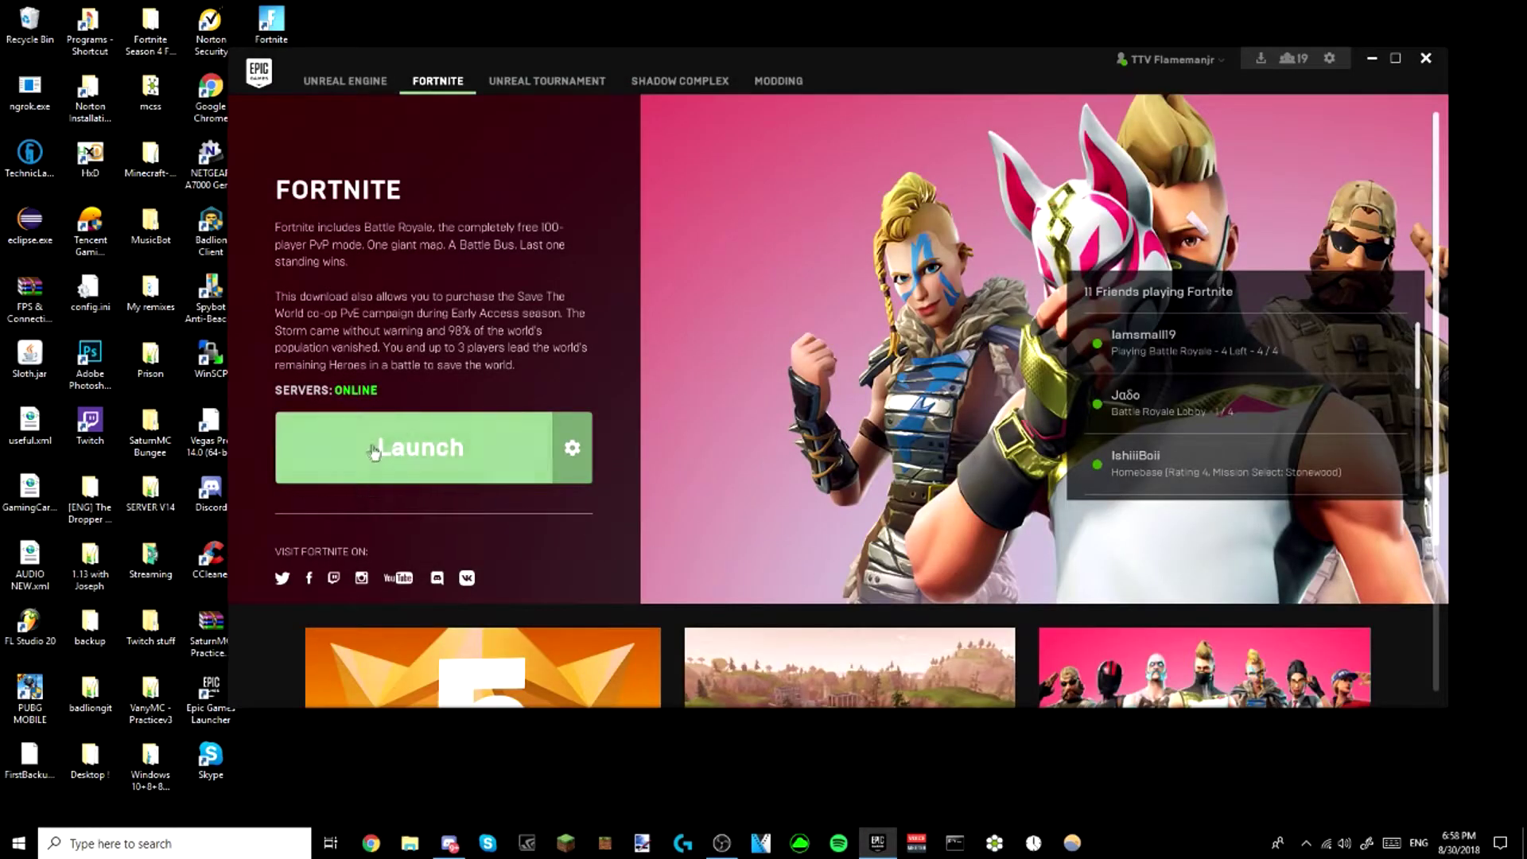
click(362, 462)
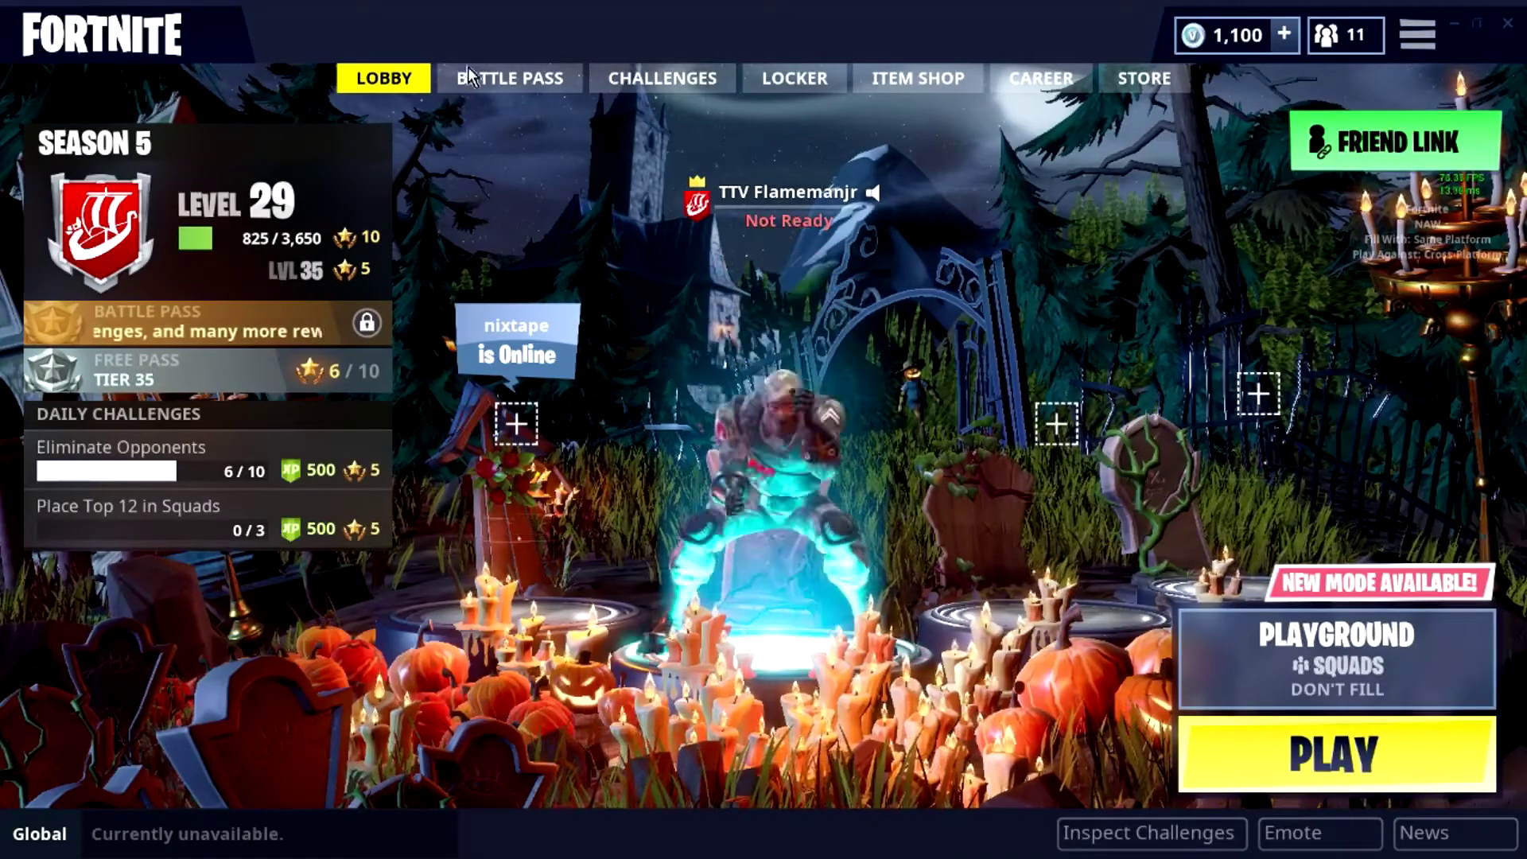
click(521, 80)
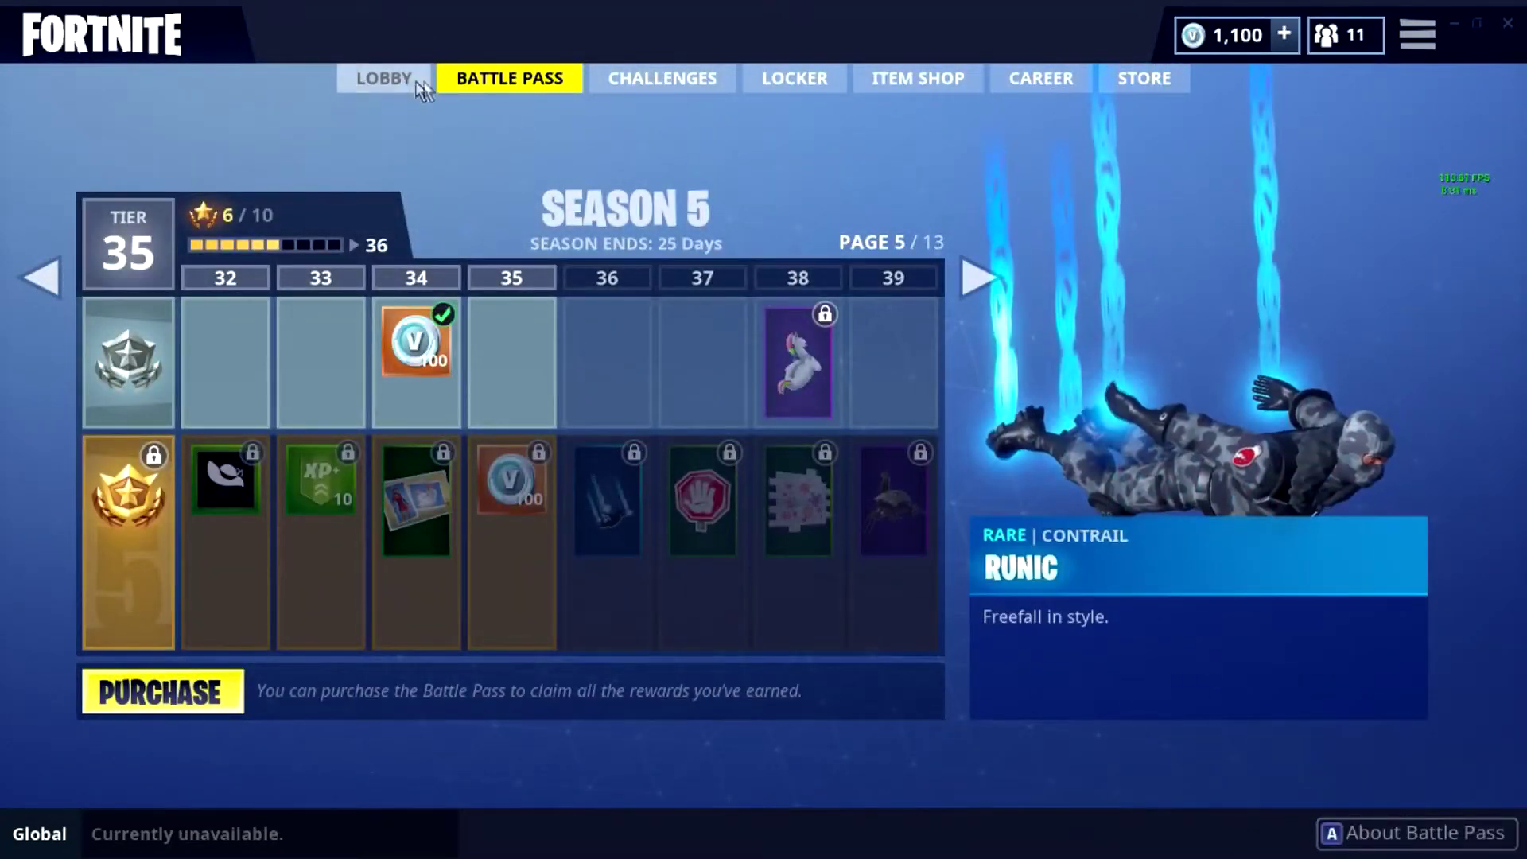
Return to the lobby to check its background, and briefly open and dismiss the game mode selection
click(395, 88)
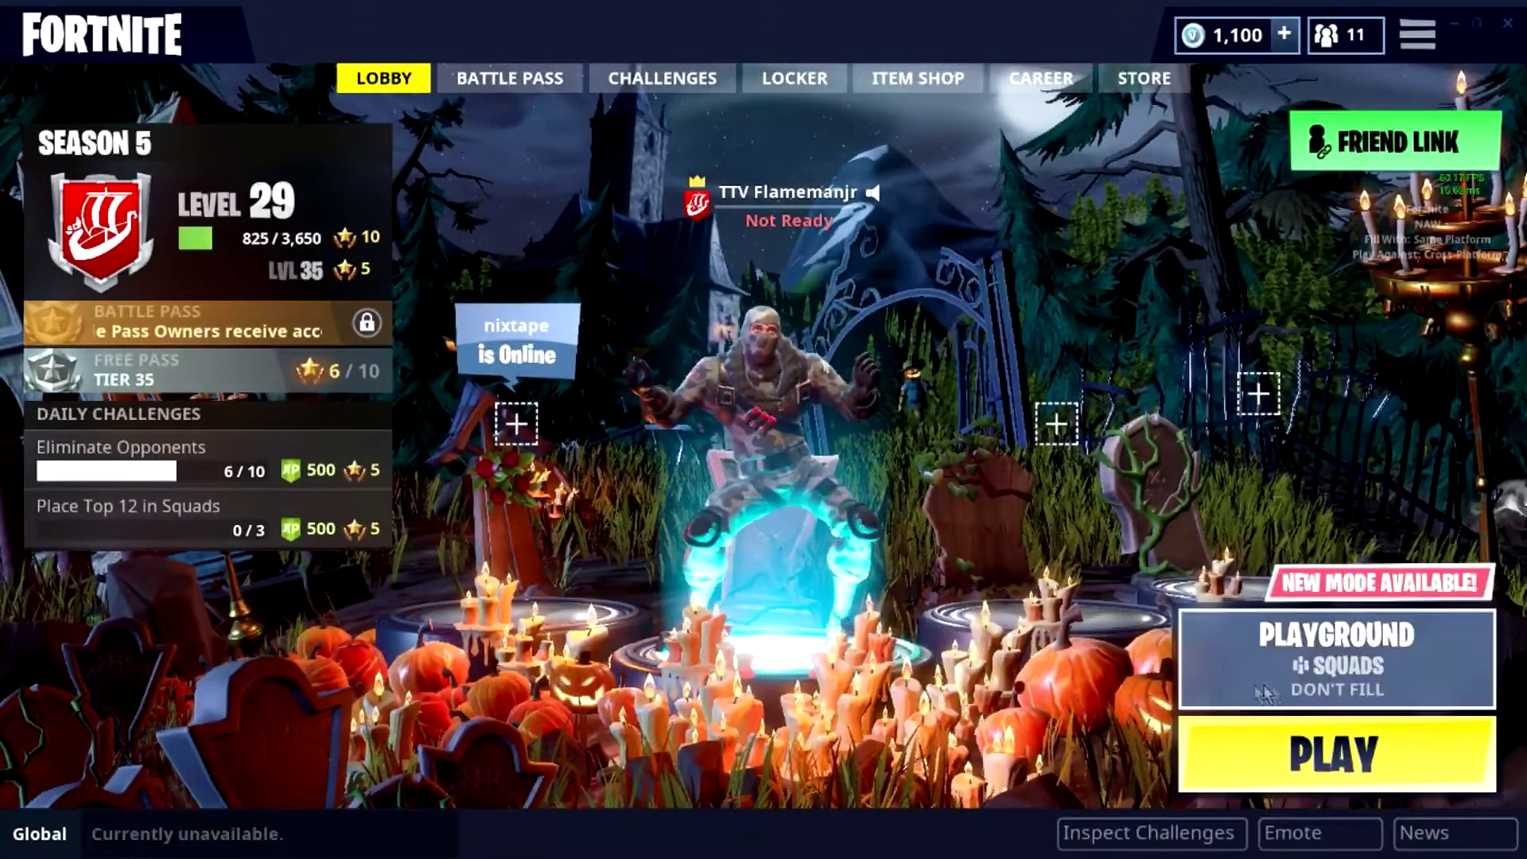
click(1336, 660)
key(Escape)
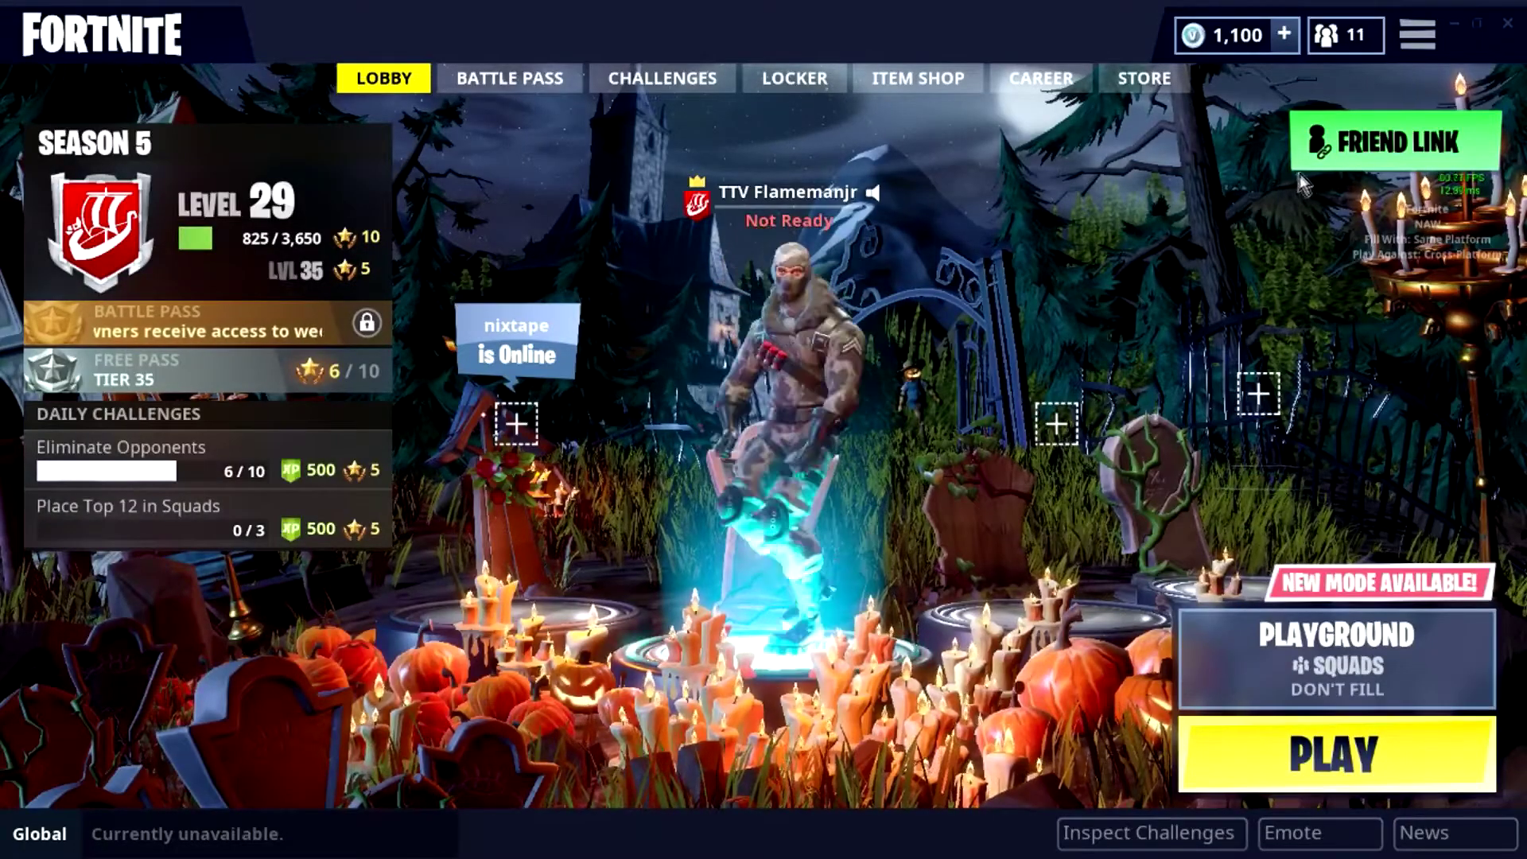
Set Vsync to On in the game's video settings, apply the change and return to the lobby
click(1417, 37)
click(1417, 99)
click(994, 574)
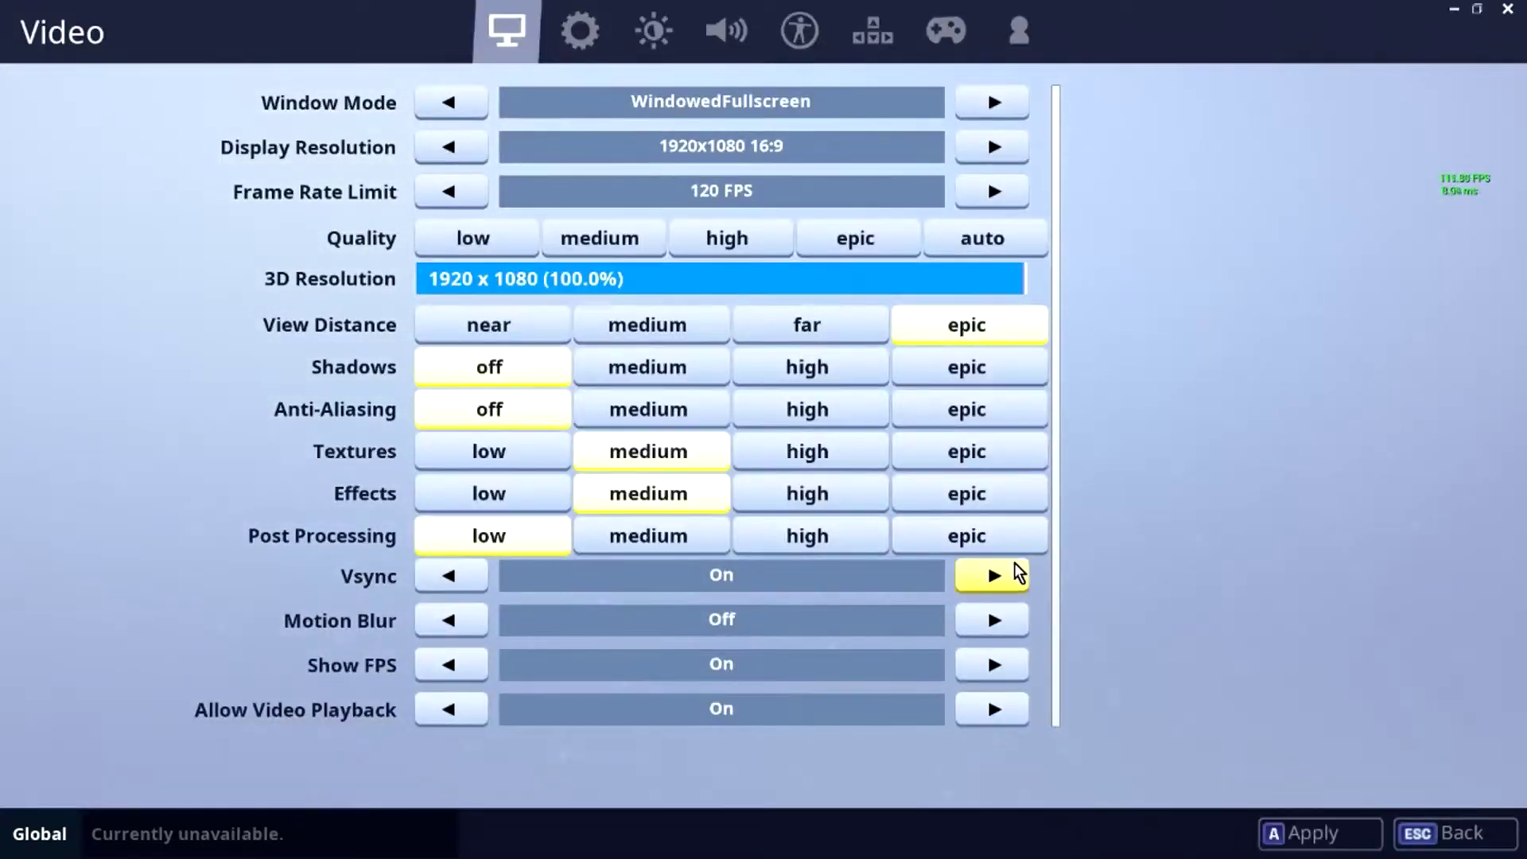
click(1276, 835)
key(Escape)
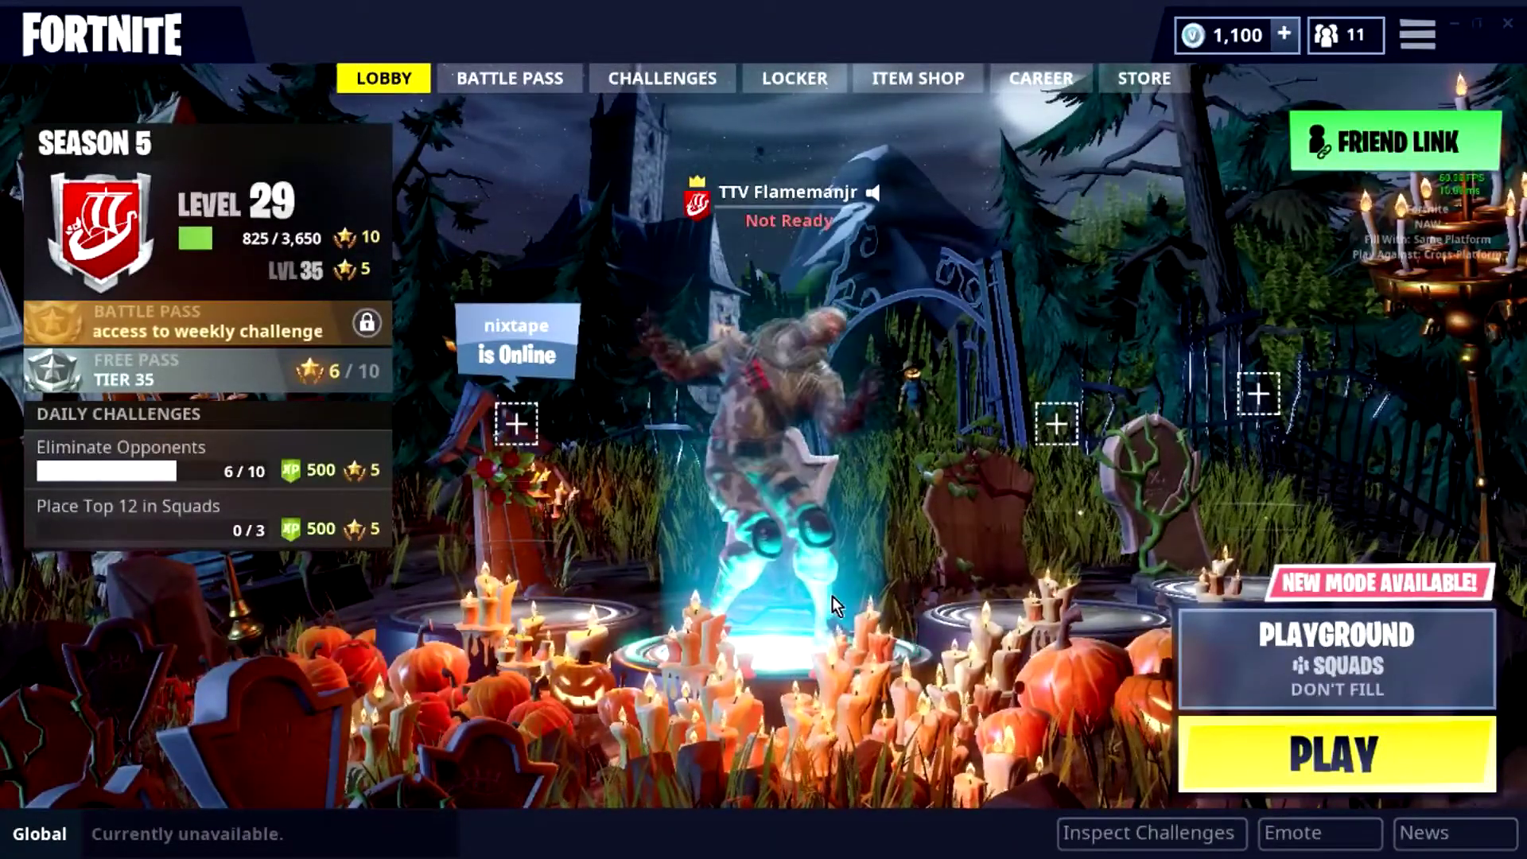
View the Locker page and go back to the lobby to check its background again
click(784, 81)
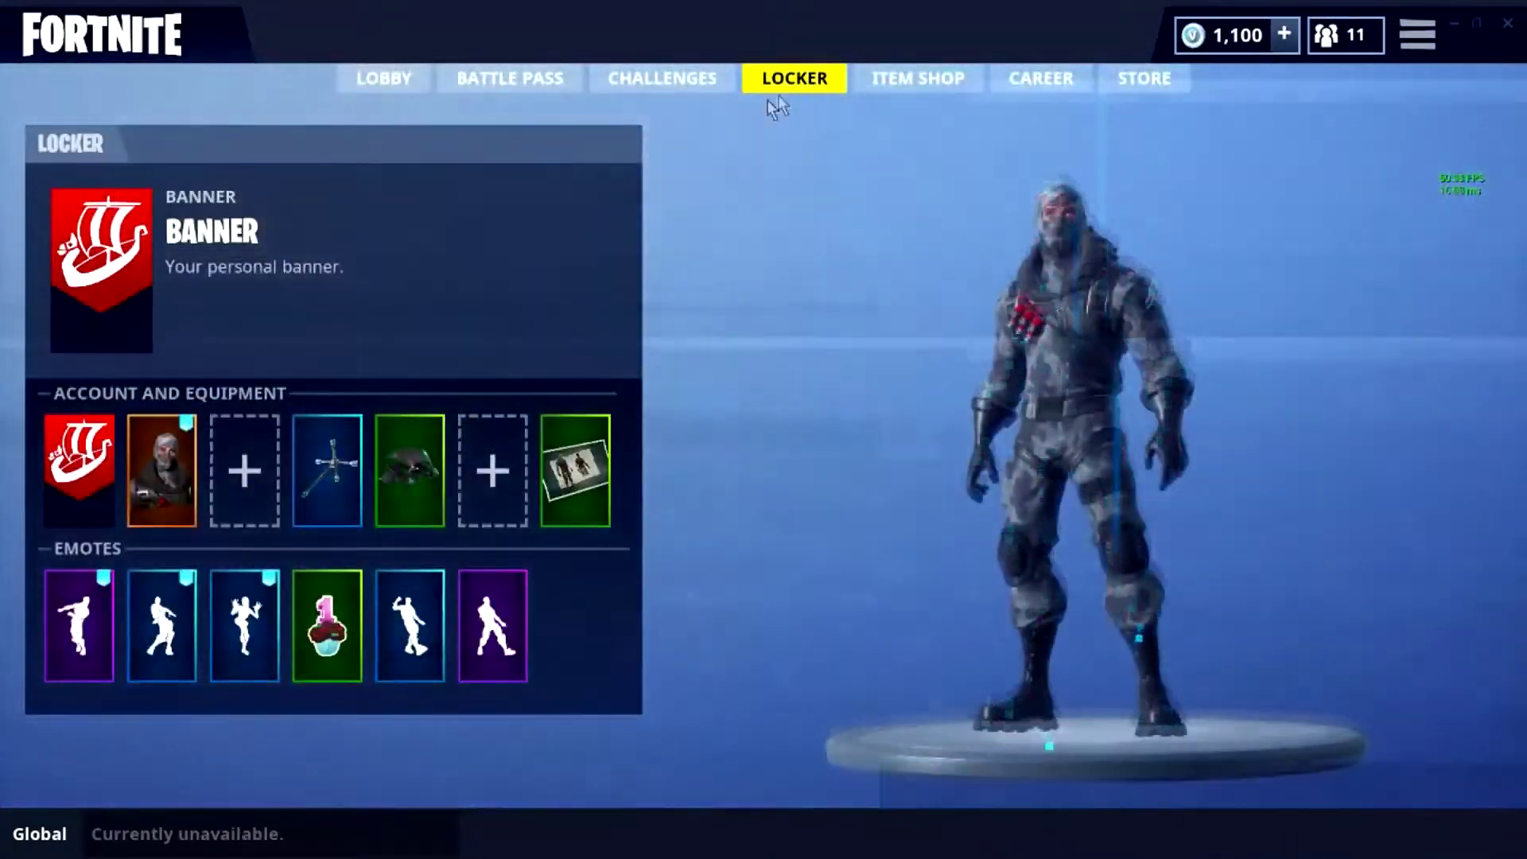
click(384, 77)
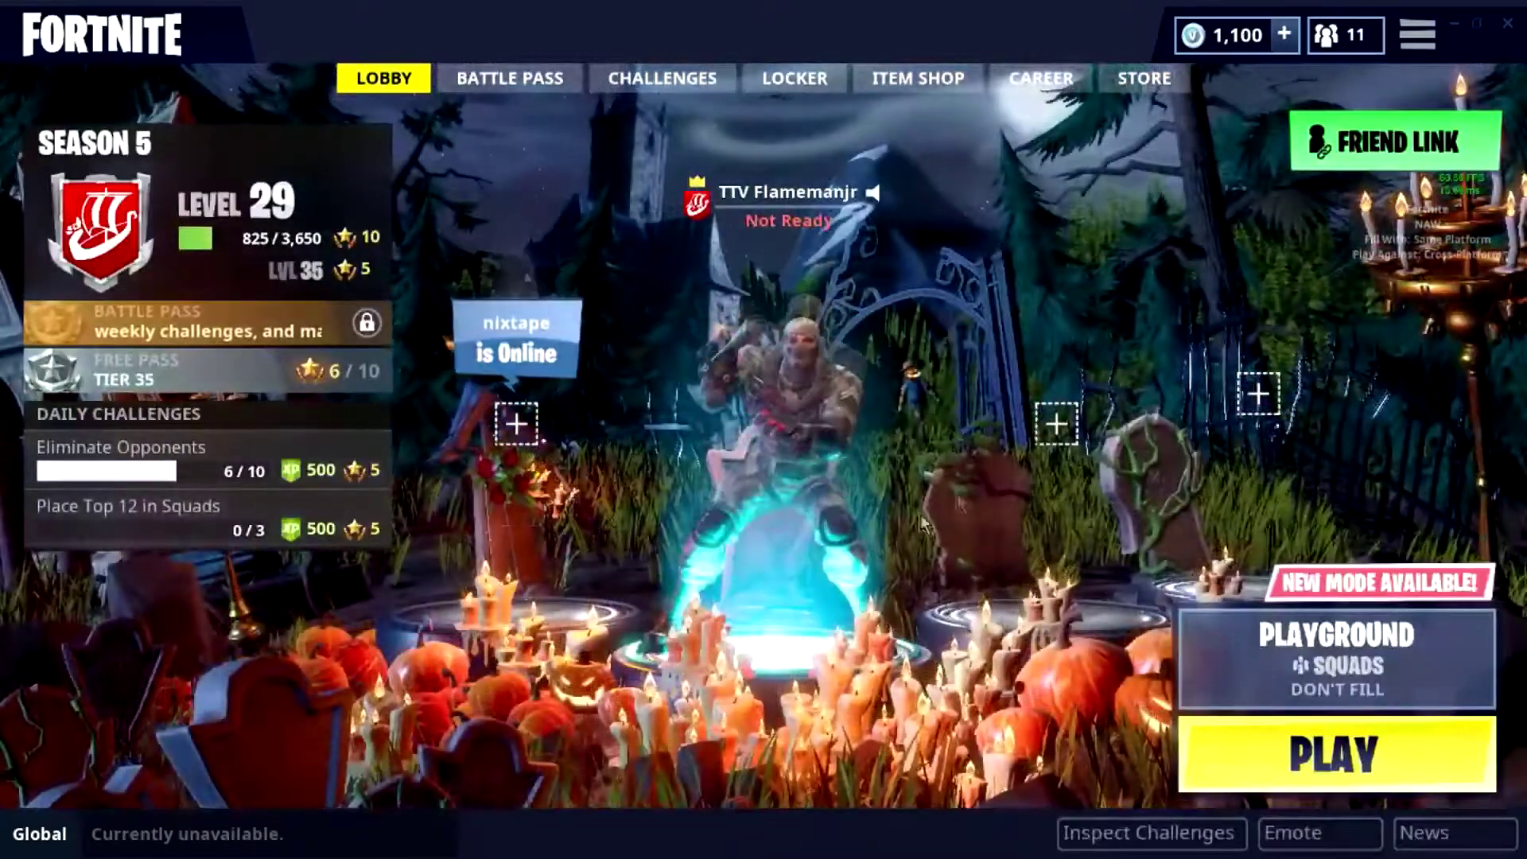